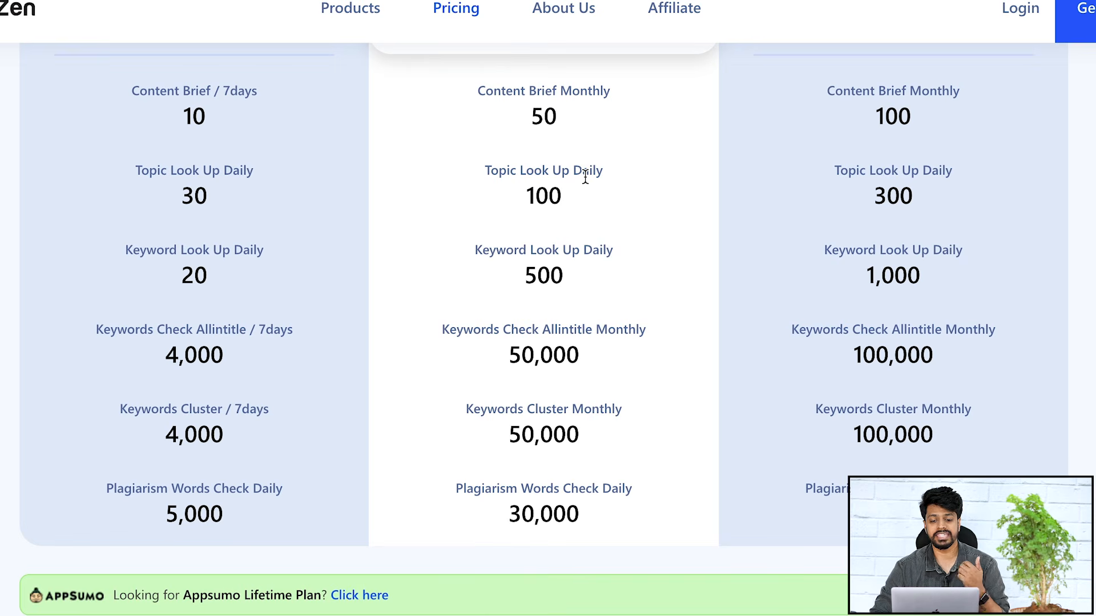
- Review the Premium plan's keyword lookup, allintitle, clustering and plagiarism limits, and compare the monthly plan prices
{"action": "double_click", "coordinate": [563, 274]}
{"action": "left_click", "coordinate": [622, 285]}
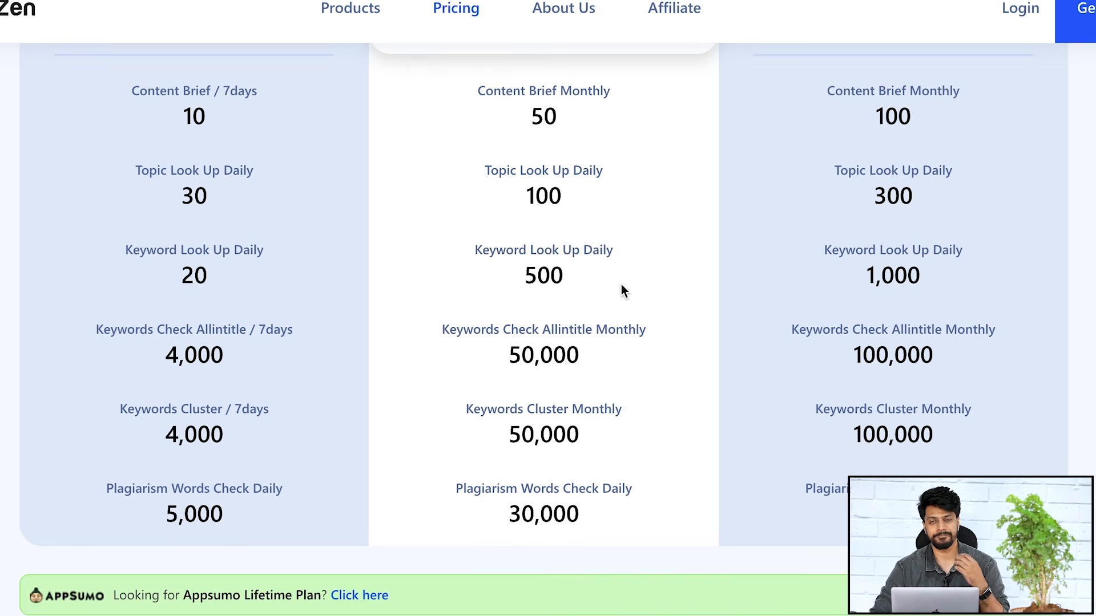
{"action": "double_click", "coordinate": [555, 348]}
{"action": "left_click", "coordinate": [610, 351]}
{"action": "scroll", "coordinate": [611, 351], "scroll_direction": "down", "scroll_amount": 1}
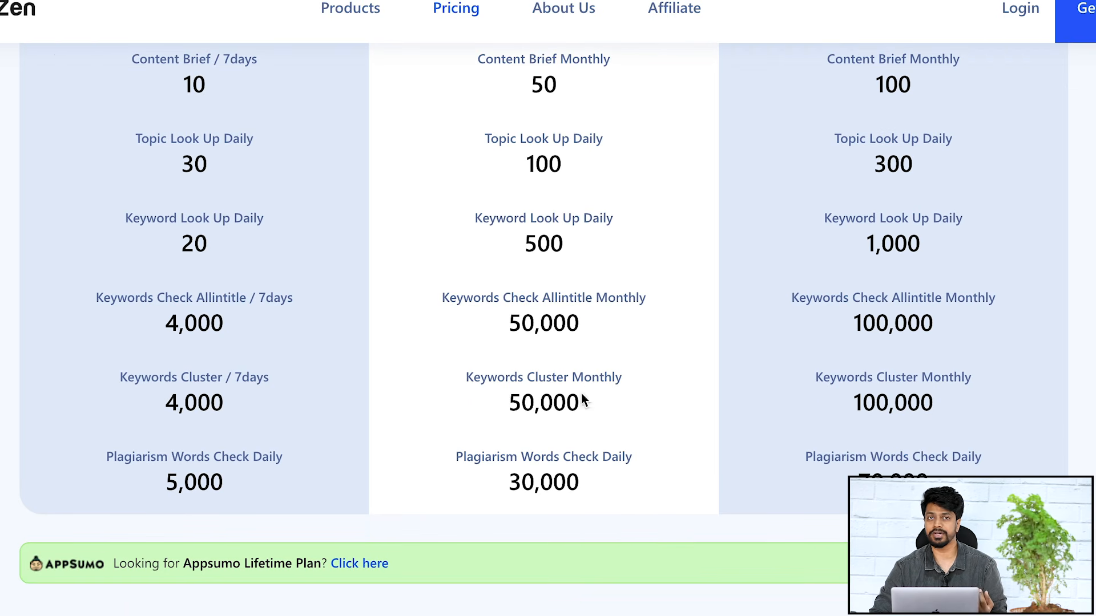
{"action": "double_click", "coordinate": [566, 410]}
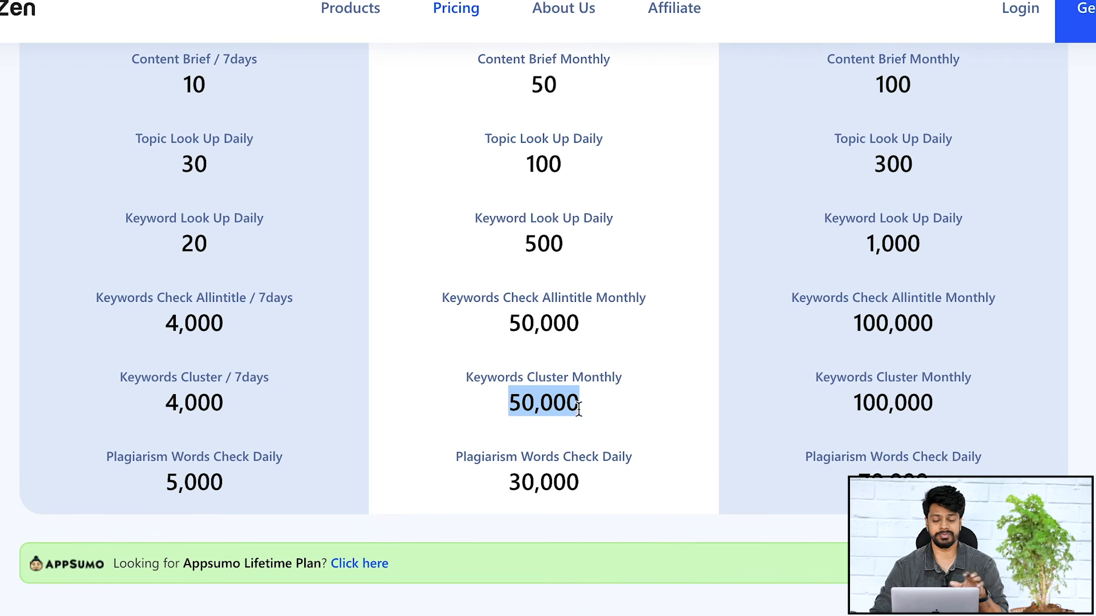
{"action": "left_click", "coordinate": [640, 400]}
{"action": "scroll", "coordinate": [640, 400], "scroll_direction": "down", "scroll_amount": 1}
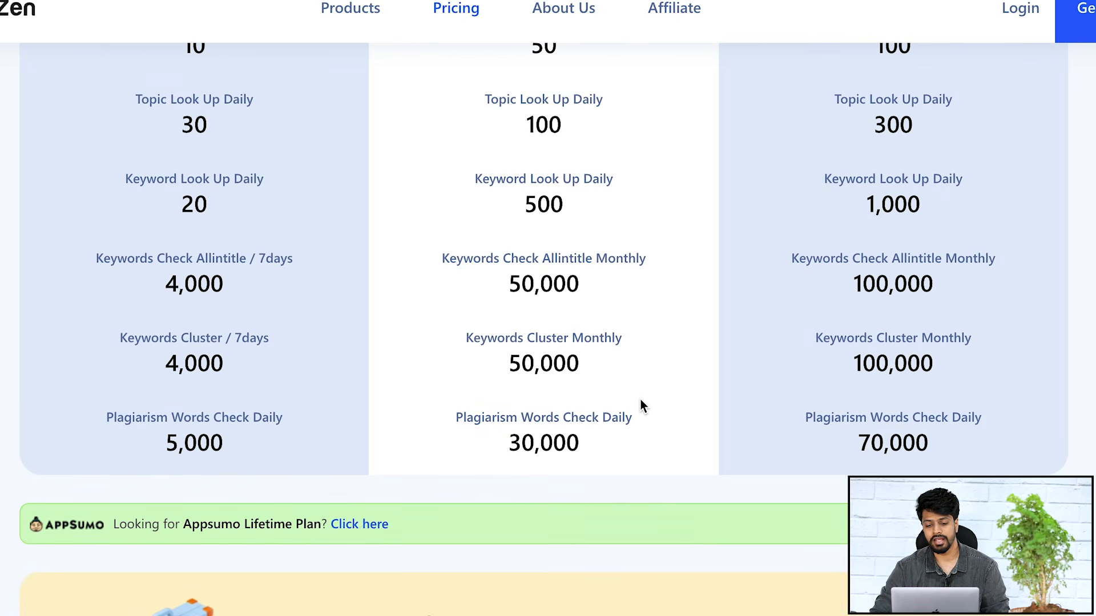
{"action": "double_click", "coordinate": [545, 443]}
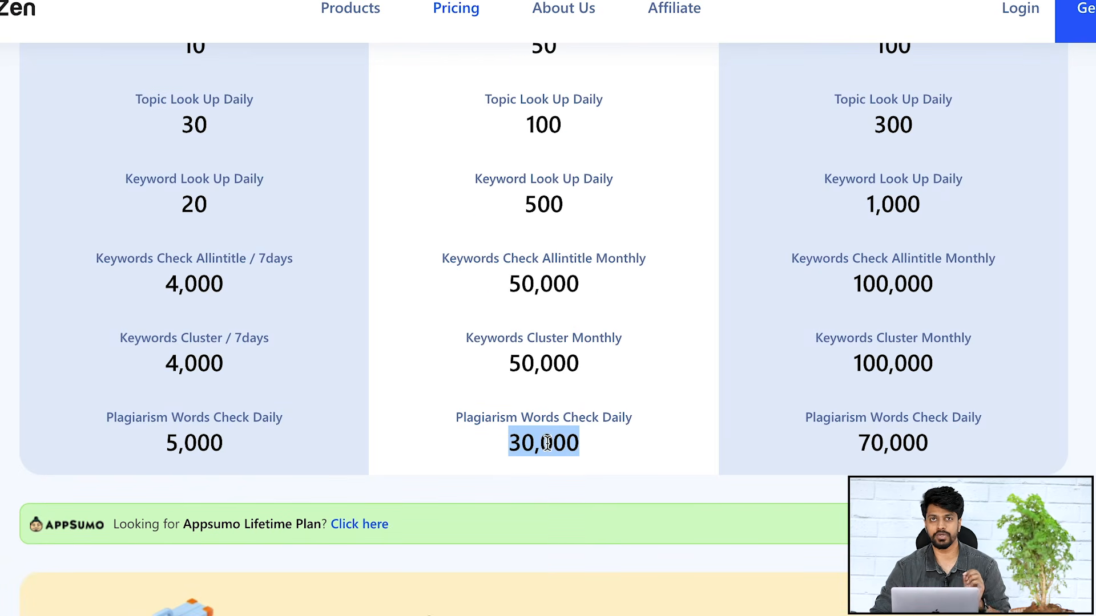
{"action": "left_click", "coordinate": [616, 447]}
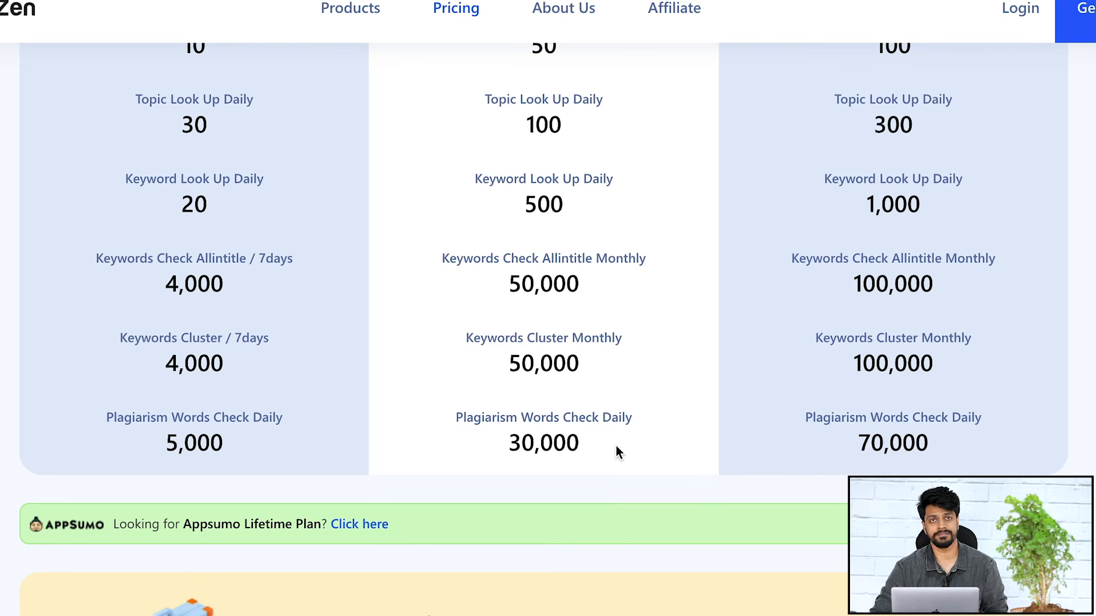
{"action": "scroll", "coordinate": [615, 446], "scroll_direction": "up", "scroll_amount": 8}
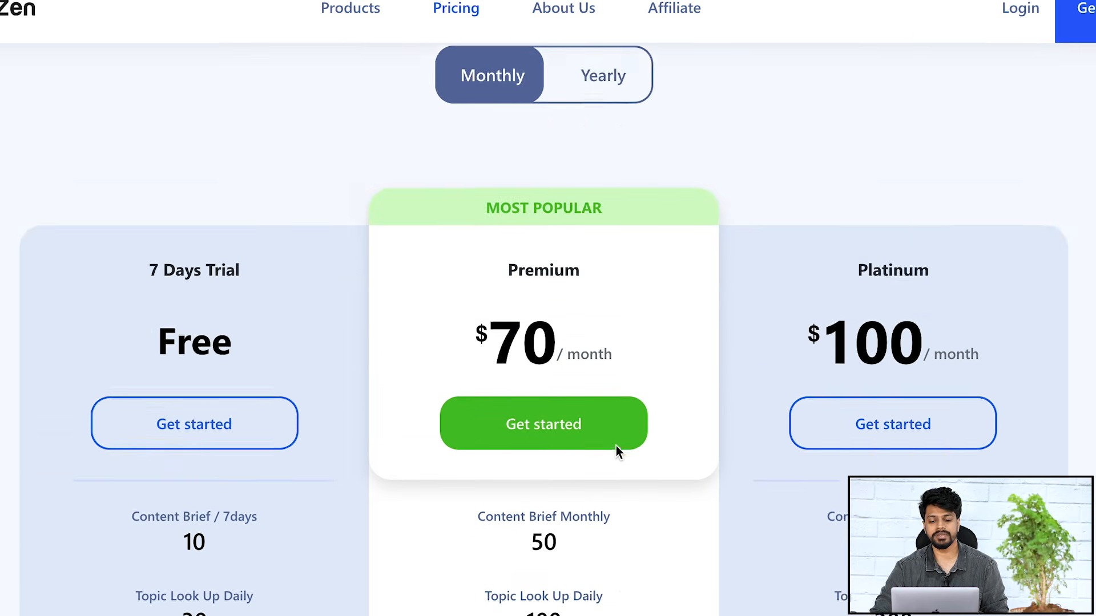
{"action": "scroll", "coordinate": [615, 447], "scroll_direction": "up", "scroll_amount": 5}
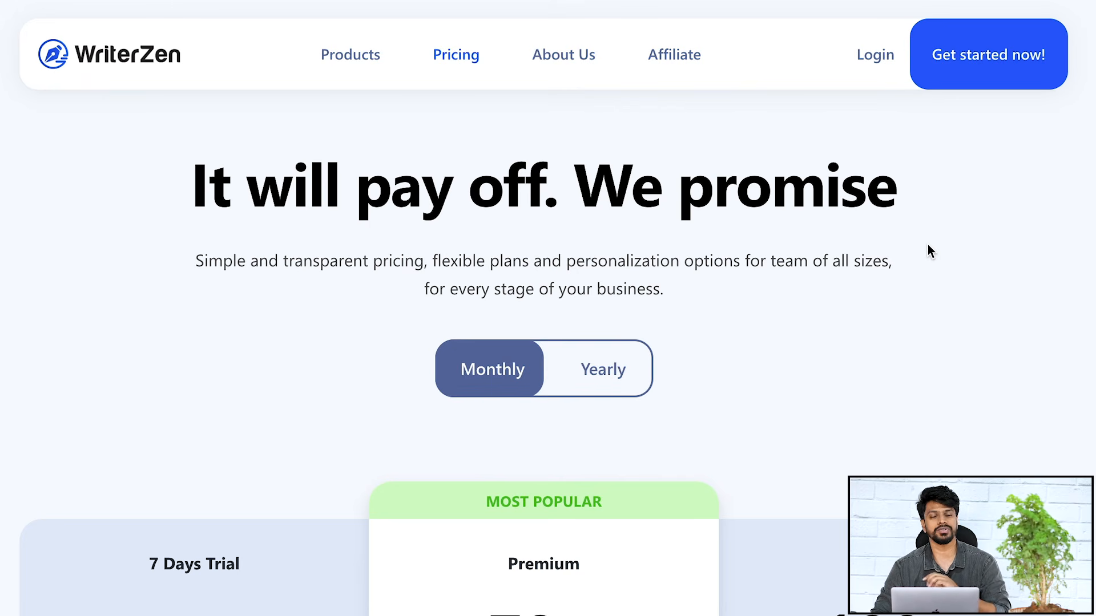
- Log in to the account from the pricing page and look over the content writing tools on the dashboard
{"action": "scroll", "coordinate": [927, 244], "scroll_direction": "down", "scroll_amount": 1}
{"action": "scroll", "coordinate": [927, 245], "scroll_direction": "up", "scroll_amount": 1}
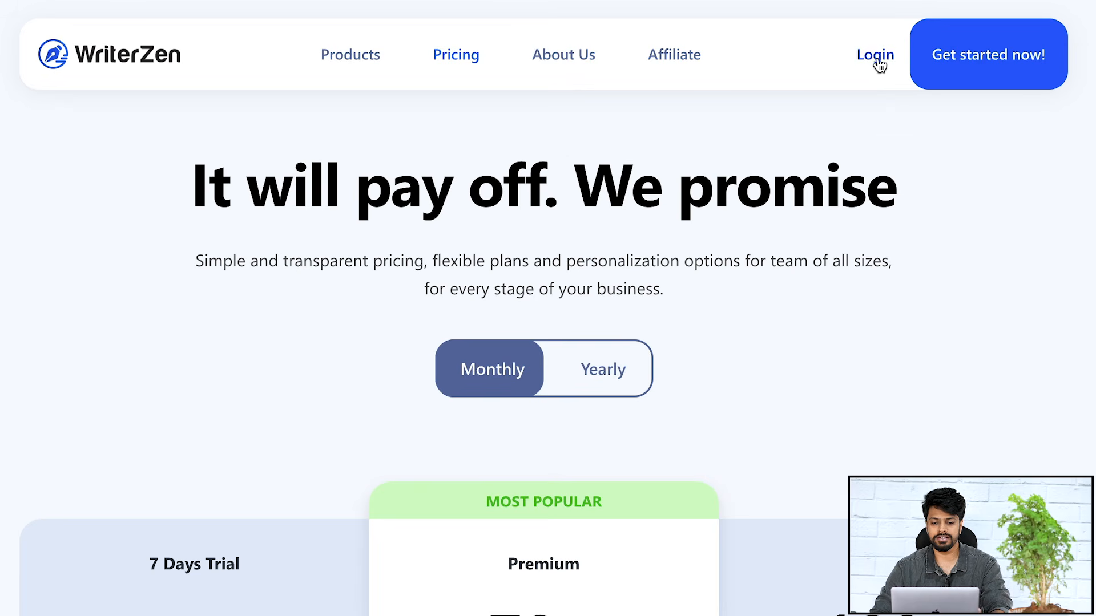
{"action": "left_click", "coordinate": [877, 59]}
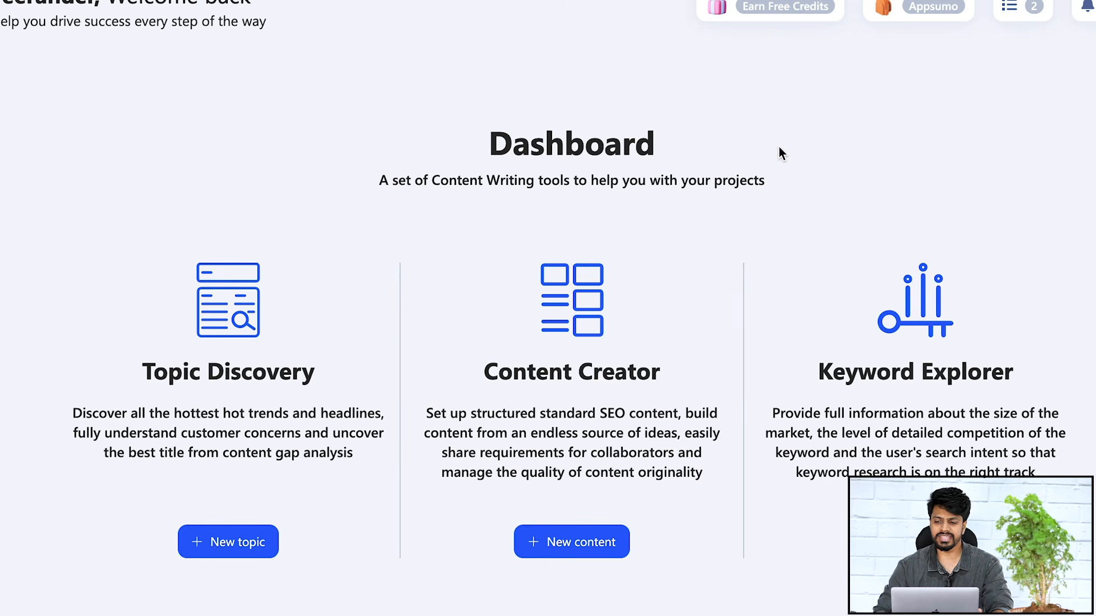
{"action": "scroll", "coordinate": [779, 146], "scroll_direction": "down", "scroll_amount": 2}
{"action": "scroll", "coordinate": [779, 146], "scroll_direction": "up", "scroll_amount": 2}
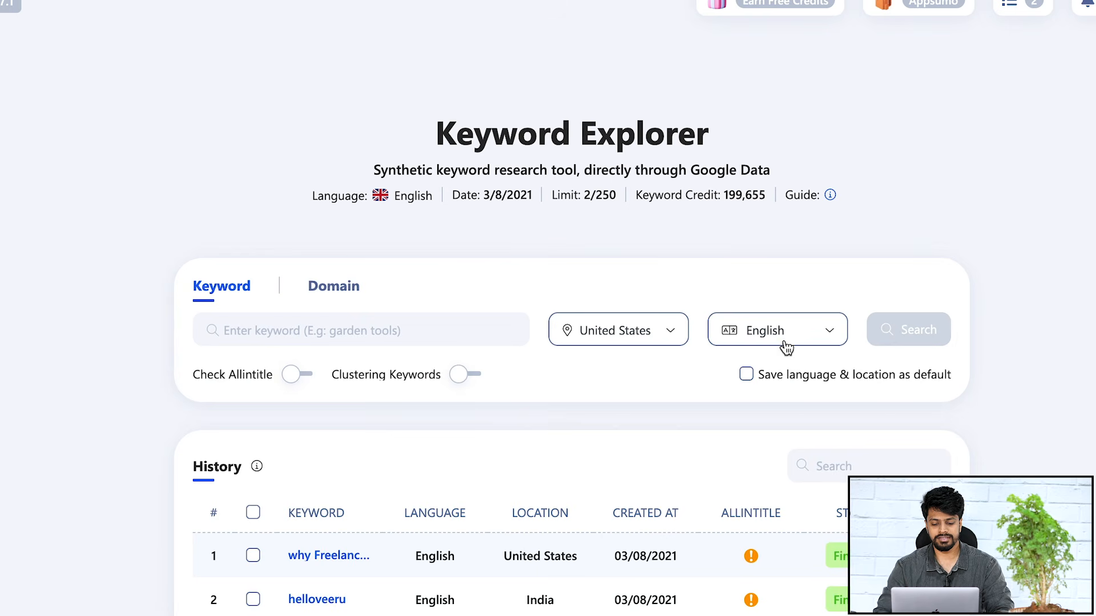
- Run a Keyword Explorer search for "helloveeru" with the location set to India and the language English
{"action": "left_click", "coordinate": [367, 330]}
{"action": "type", "text": "h"}
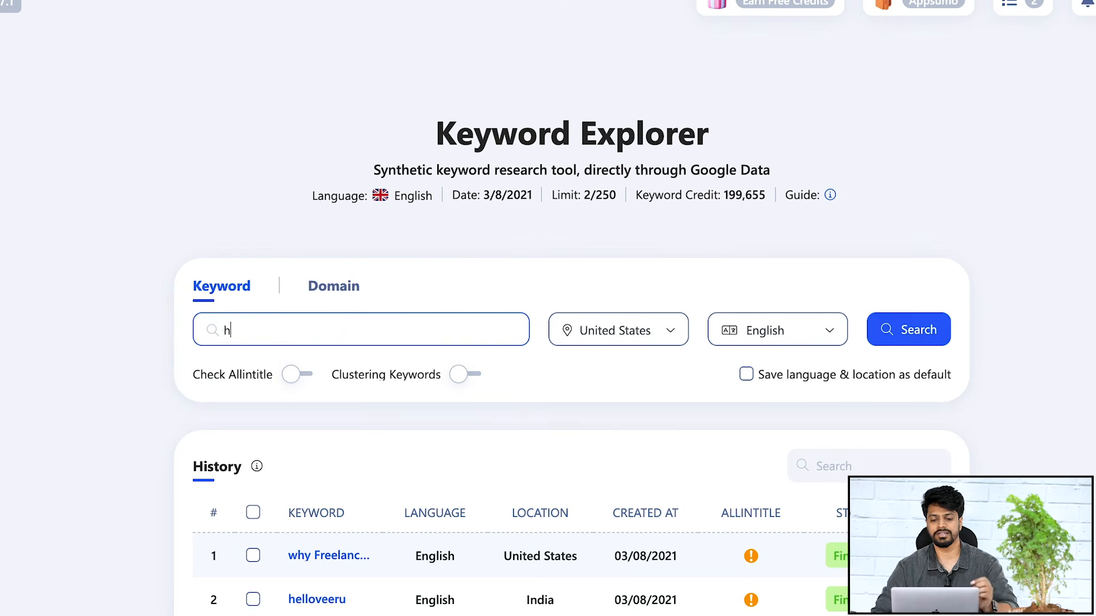
{"action": "type", "text": "elloveeru"}
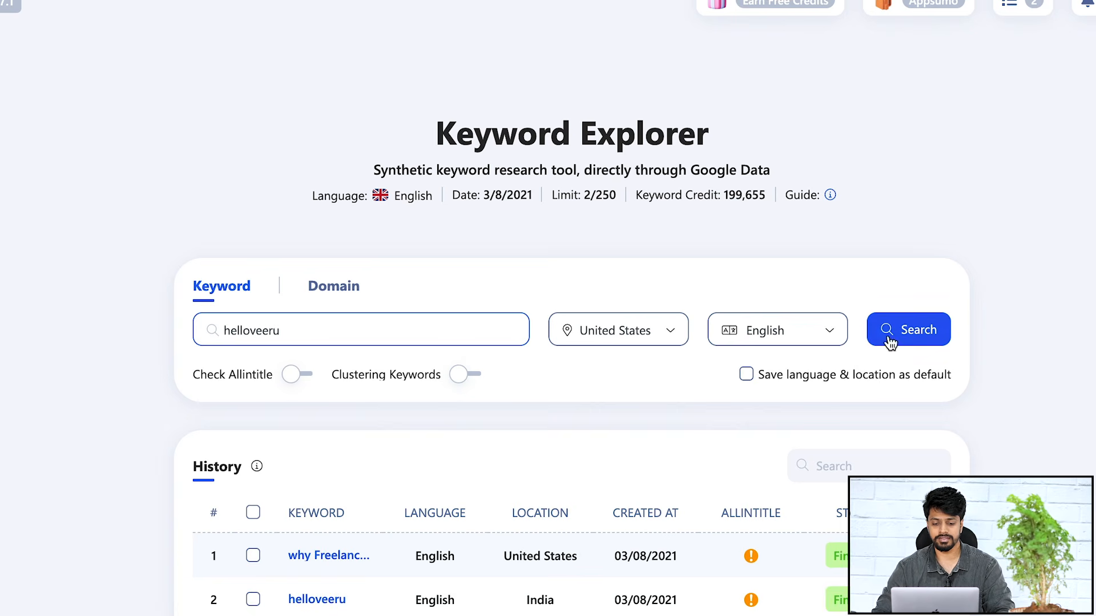
{"action": "left_click", "coordinate": [617, 341]}
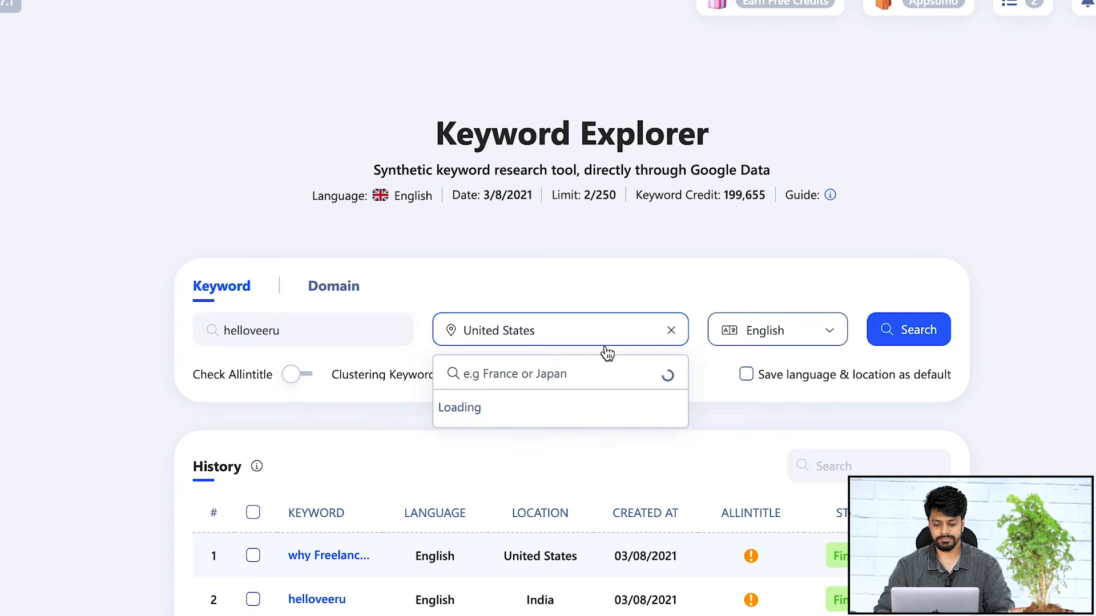
{"action": "type", "text": "india"}
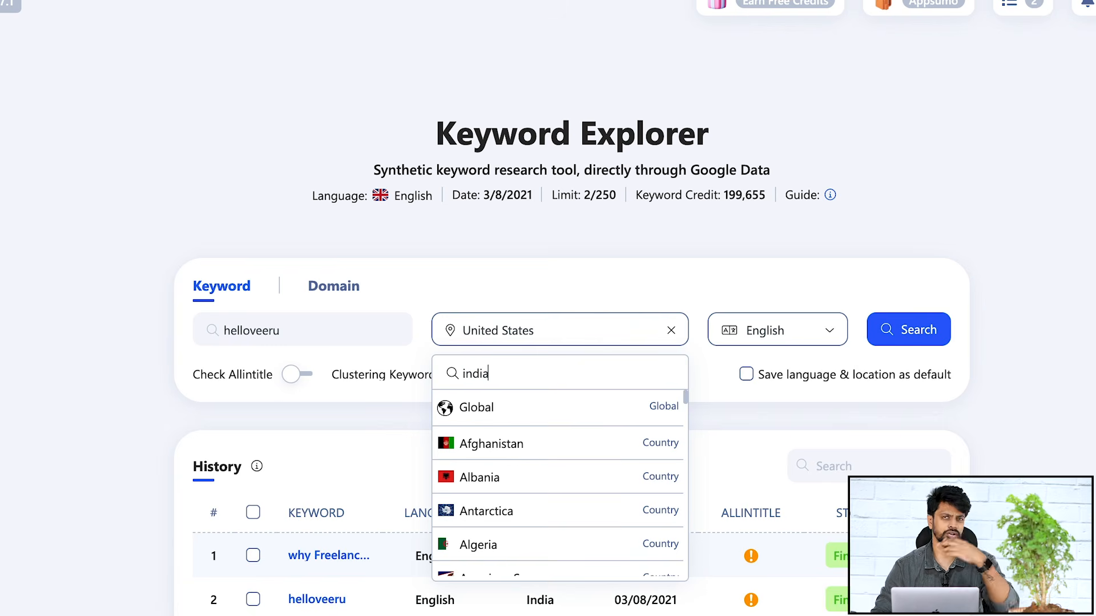
{"action": "left_click", "coordinate": [570, 406]}
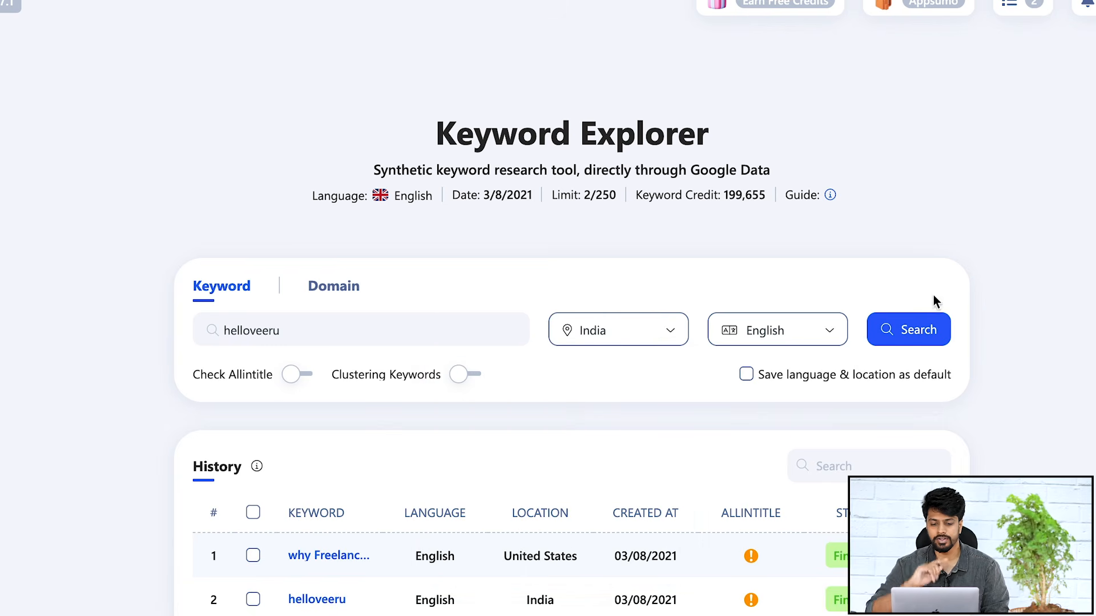
{"action": "left_click", "coordinate": [918, 337]}
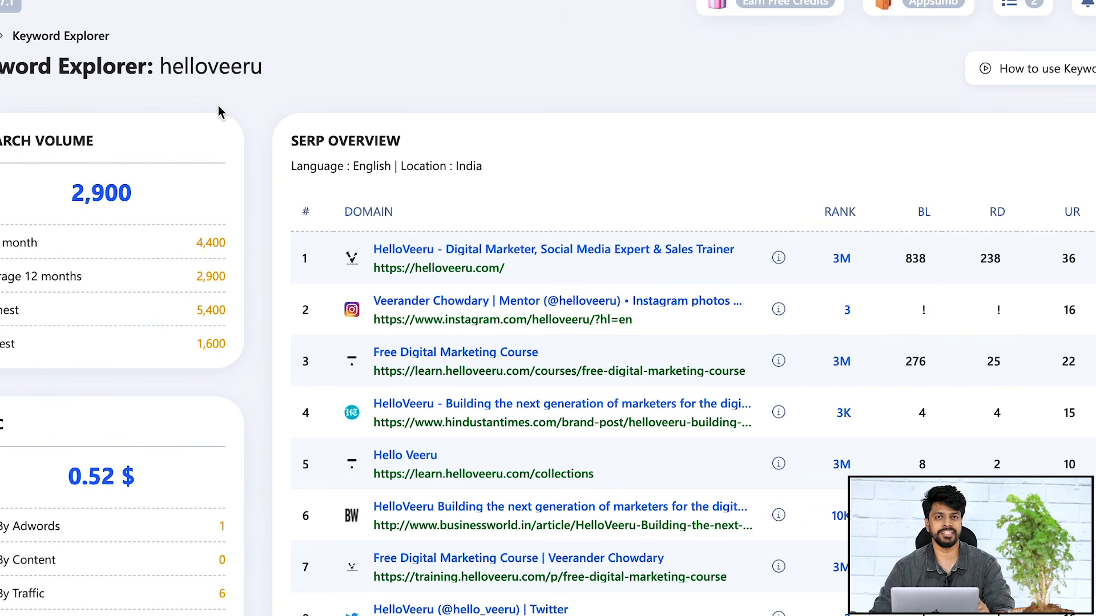
- Examine the keyword's search volume, SERP overview, monthly search volume chart and total search volume
{"action": "double_click", "coordinate": [100, 194]}
{"action": "left_click", "coordinate": [222, 148]}
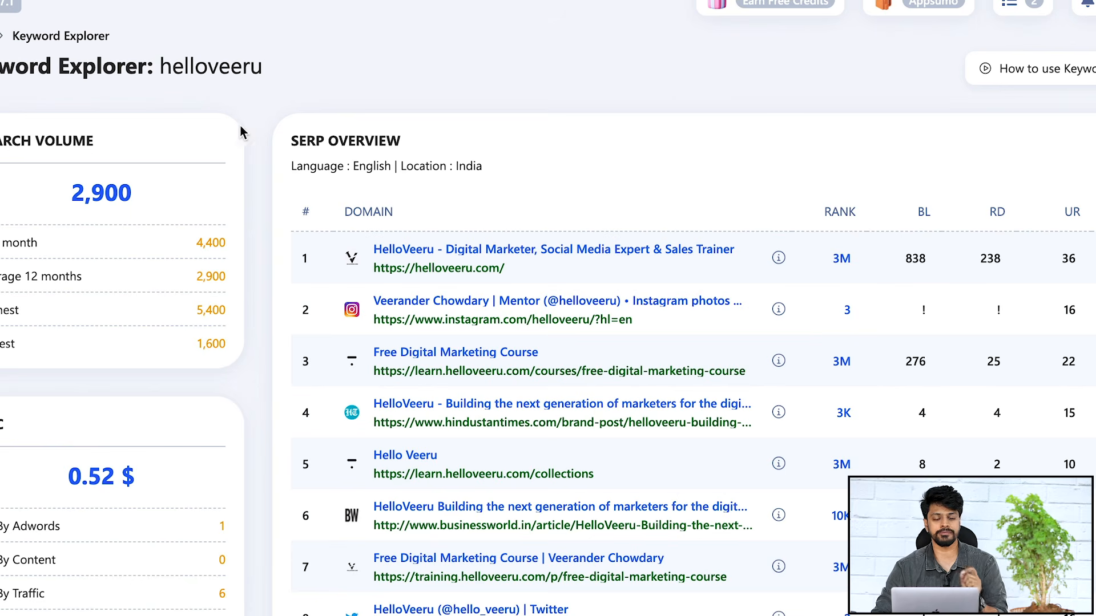
{"action": "double_click", "coordinate": [113, 189]}
{"action": "left_click", "coordinate": [293, 84]}
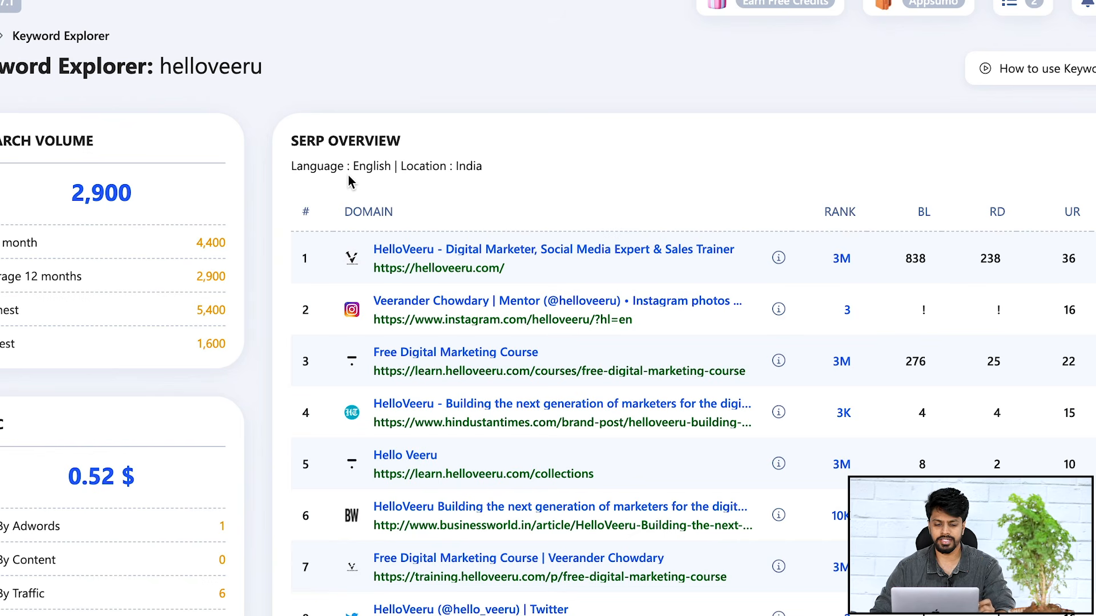
{"action": "scroll", "coordinate": [349, 179], "scroll_direction": "down", "scroll_amount": 7}
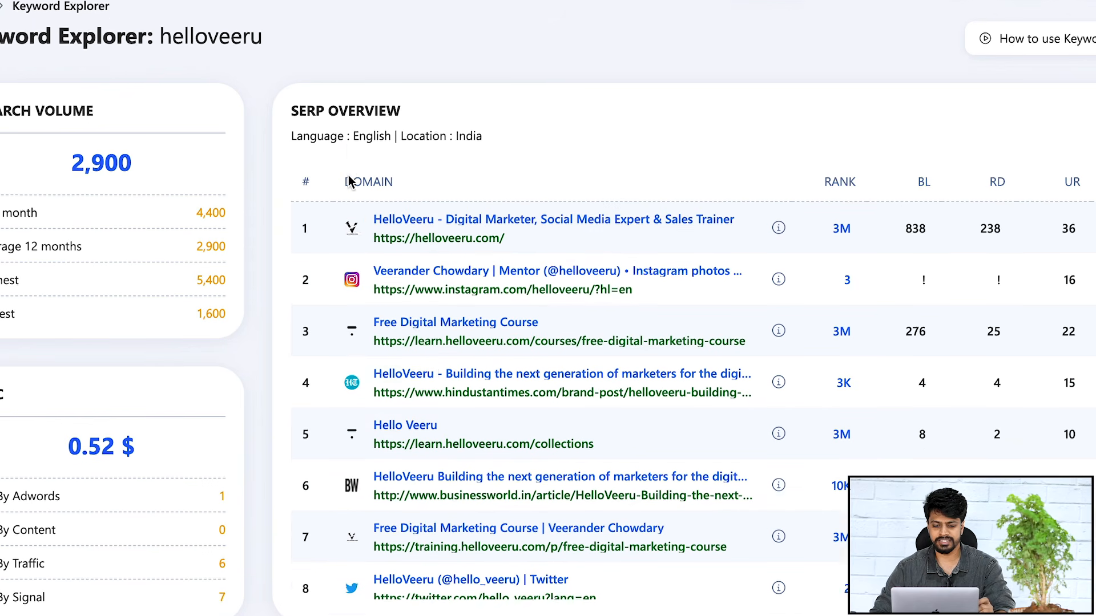
{"action": "scroll", "coordinate": [349, 178], "scroll_direction": "down", "scroll_amount": 7}
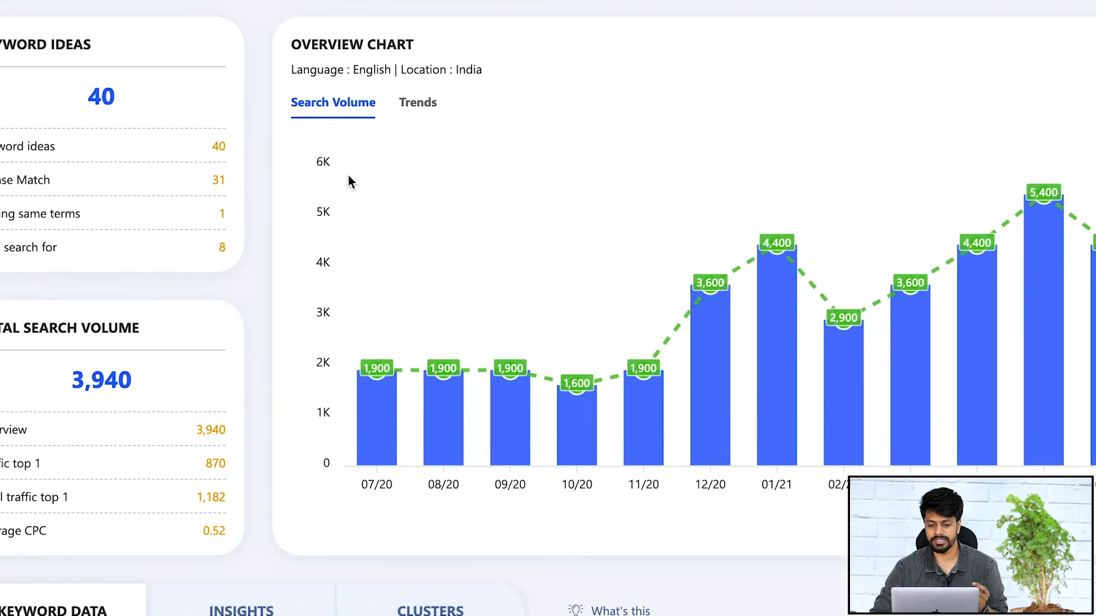
{"action": "mouse_move", "coordinate": [369, 406]}
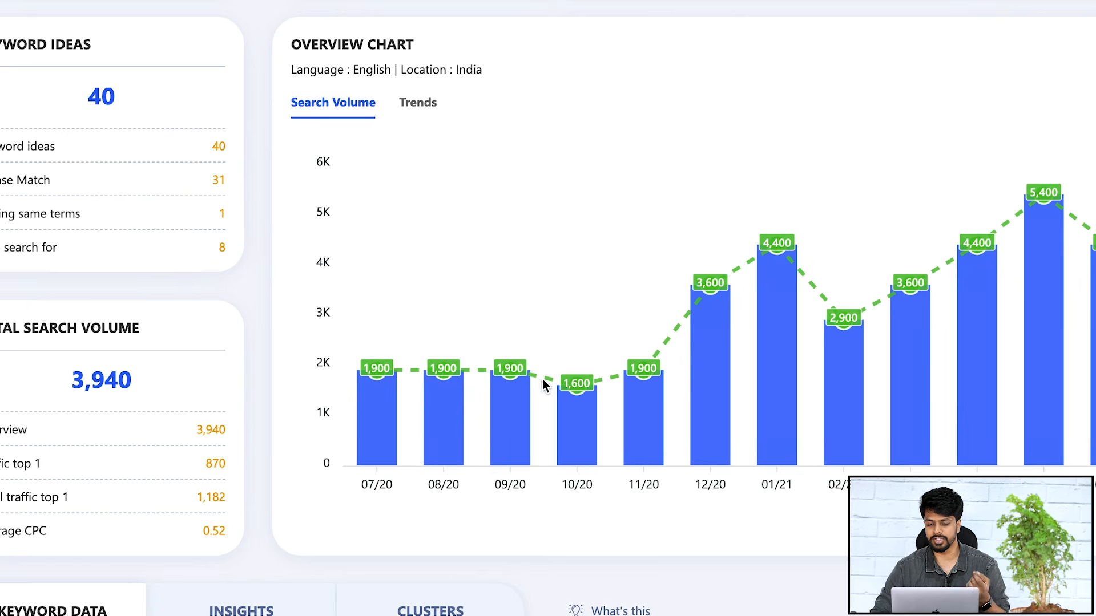
{"action": "mouse_move", "coordinate": [917, 301]}
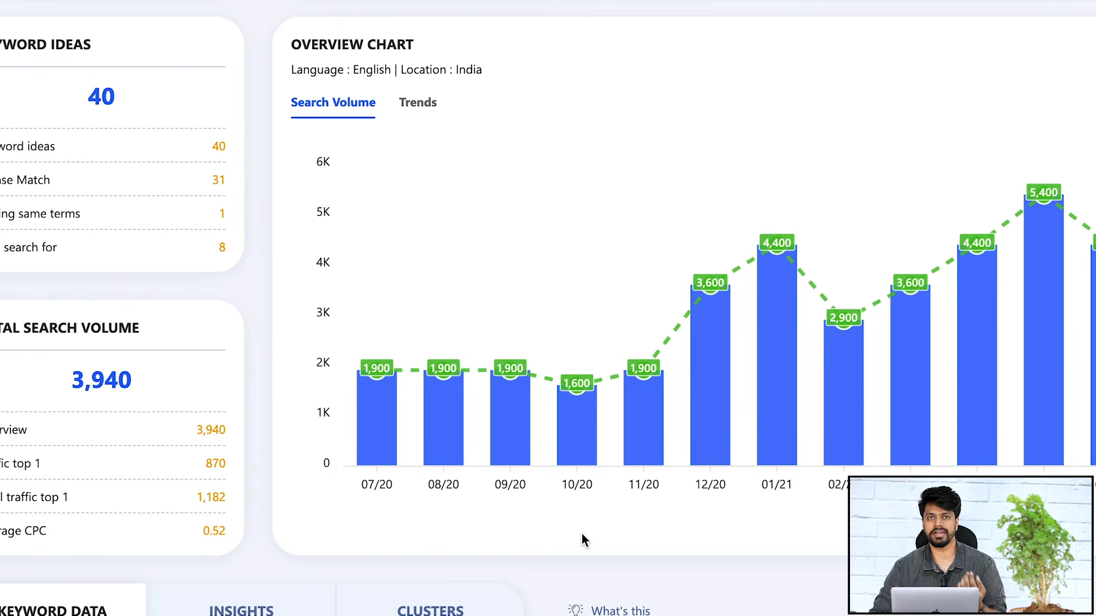
{"action": "mouse_move", "coordinate": [1049, 197]}
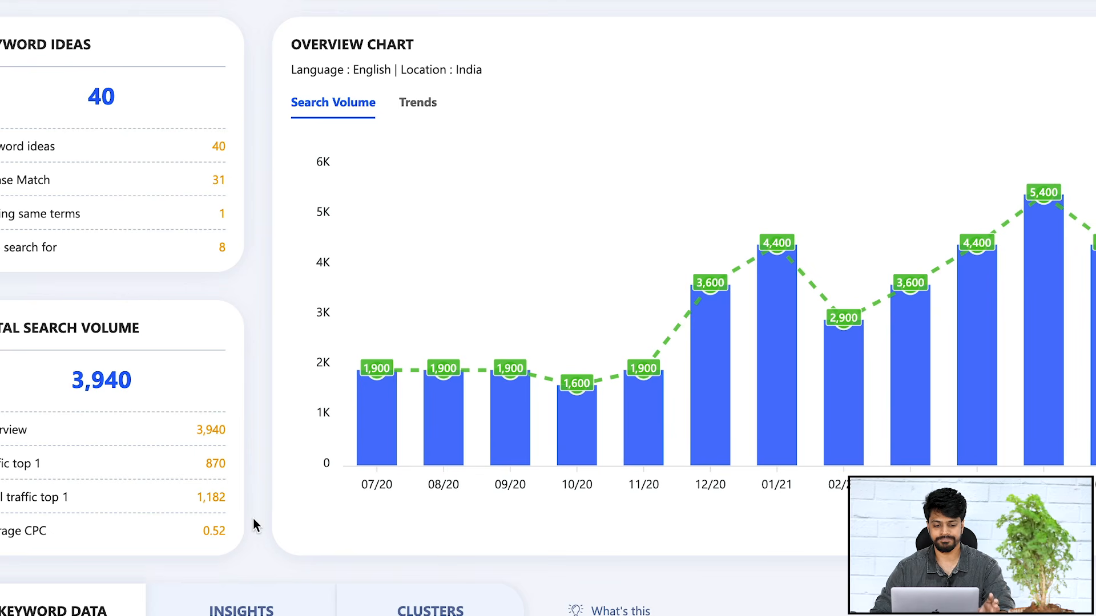
{"action": "double_click", "coordinate": [86, 386]}
{"action": "left_click", "coordinate": [150, 395]}
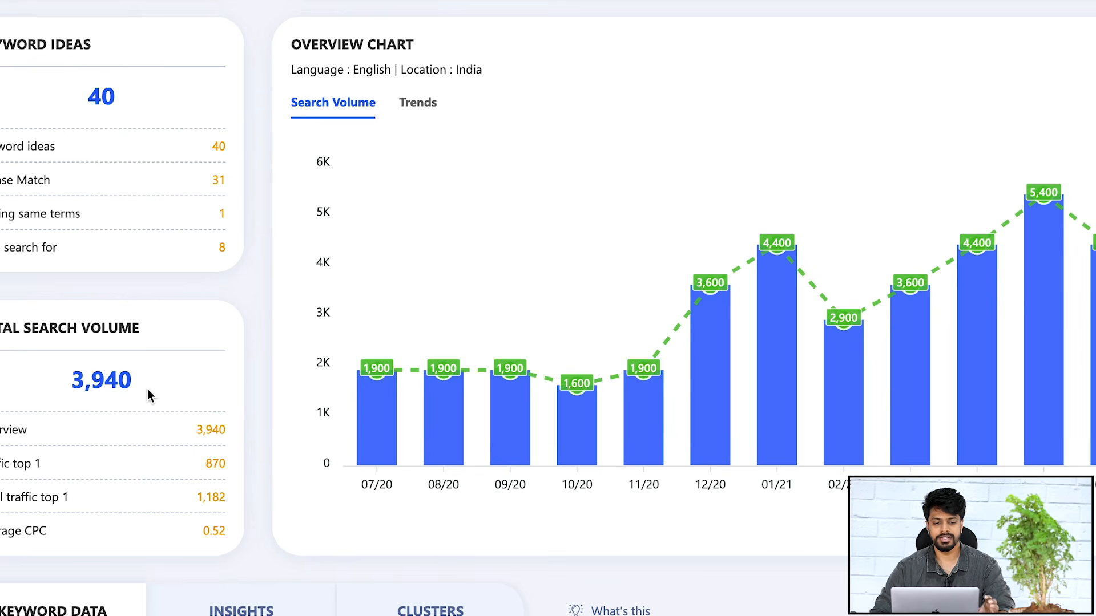
- Browse the keyword data table and expand the helloveeru row to examine its keyword difficulty and search volume details
{"action": "scroll", "coordinate": [150, 395], "scroll_direction": "down", "scroll_amount": 7}
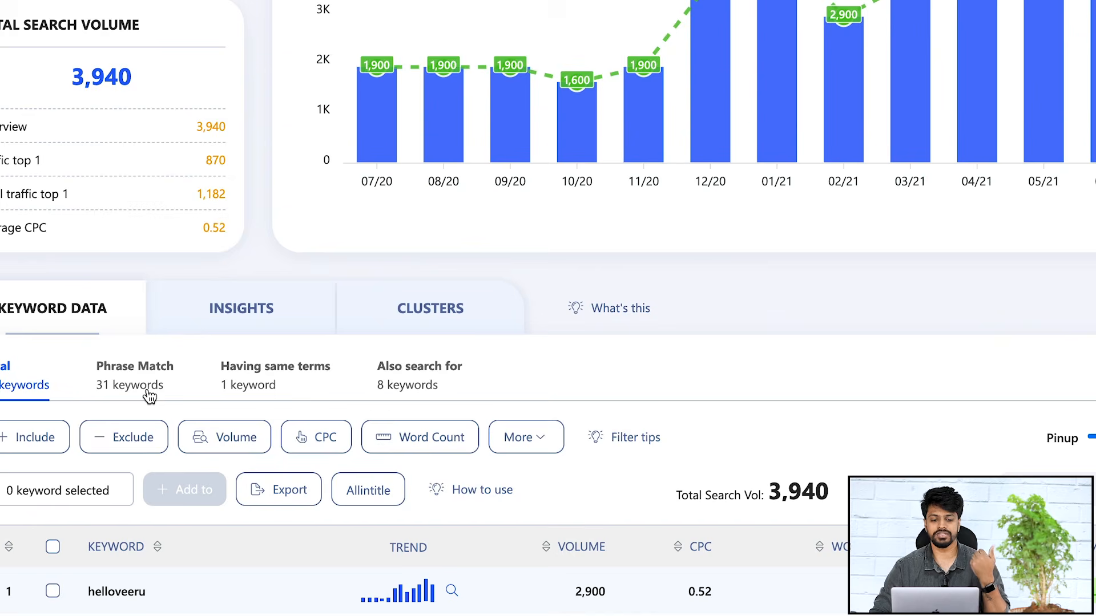
{"action": "scroll", "coordinate": [150, 395], "scroll_direction": "down", "scroll_amount": 5}
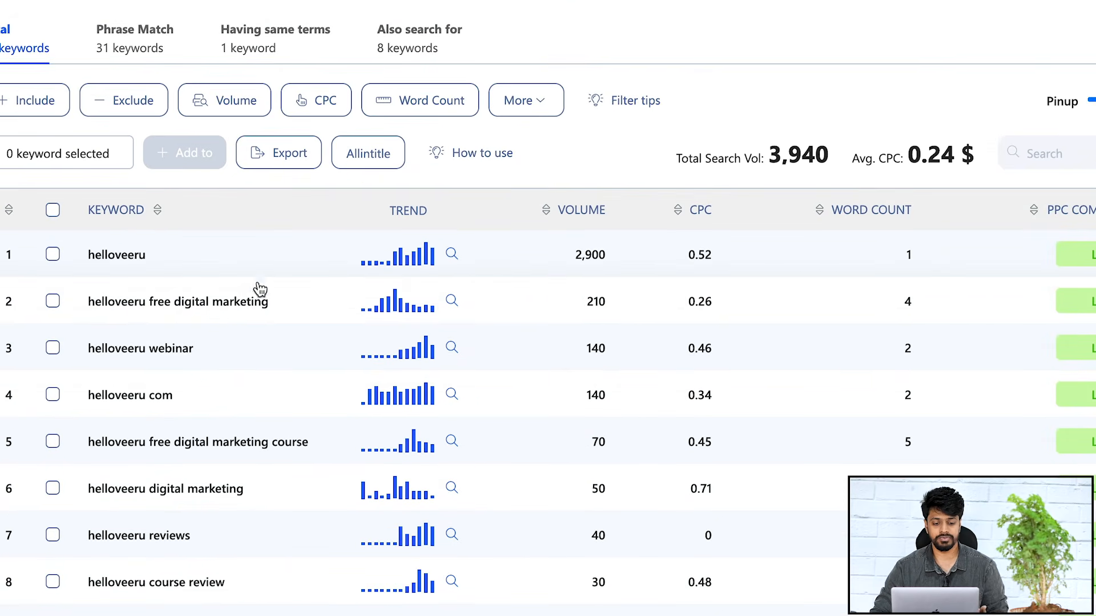
{"action": "scroll", "coordinate": [228, 321], "scroll_direction": "down", "scroll_amount": 1}
{"action": "scroll", "coordinate": [230, 324], "scroll_direction": "up", "scroll_amount": 2}
{"action": "scroll", "coordinate": [230, 324], "scroll_direction": "down", "scroll_amount": 2}
{"action": "scroll", "coordinate": [230, 324], "scroll_direction": "up", "scroll_amount": 3}
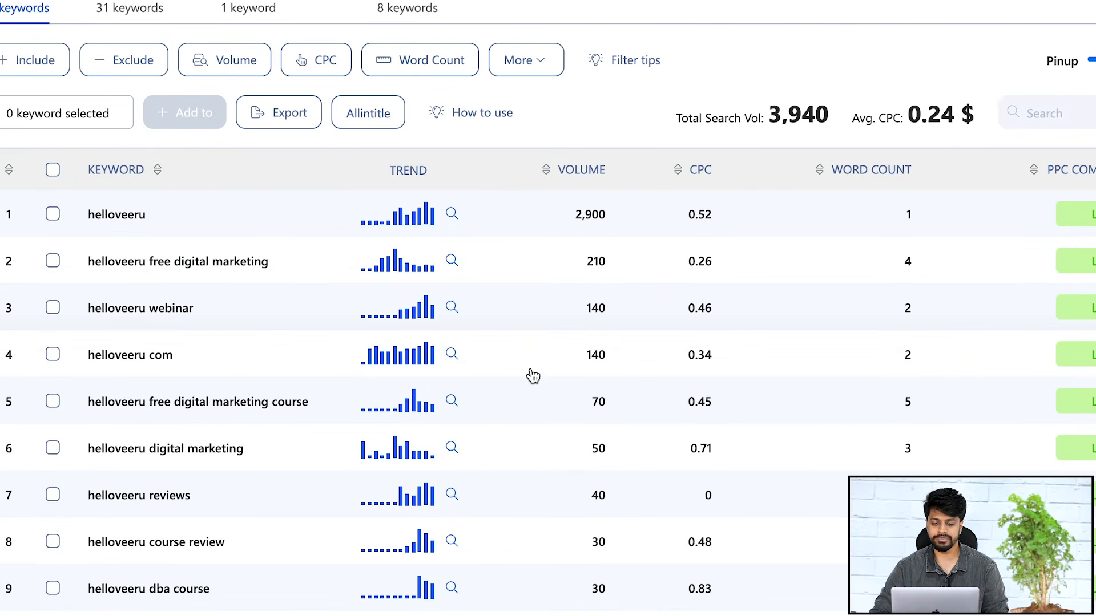
{"action": "left_click", "coordinate": [453, 217]}
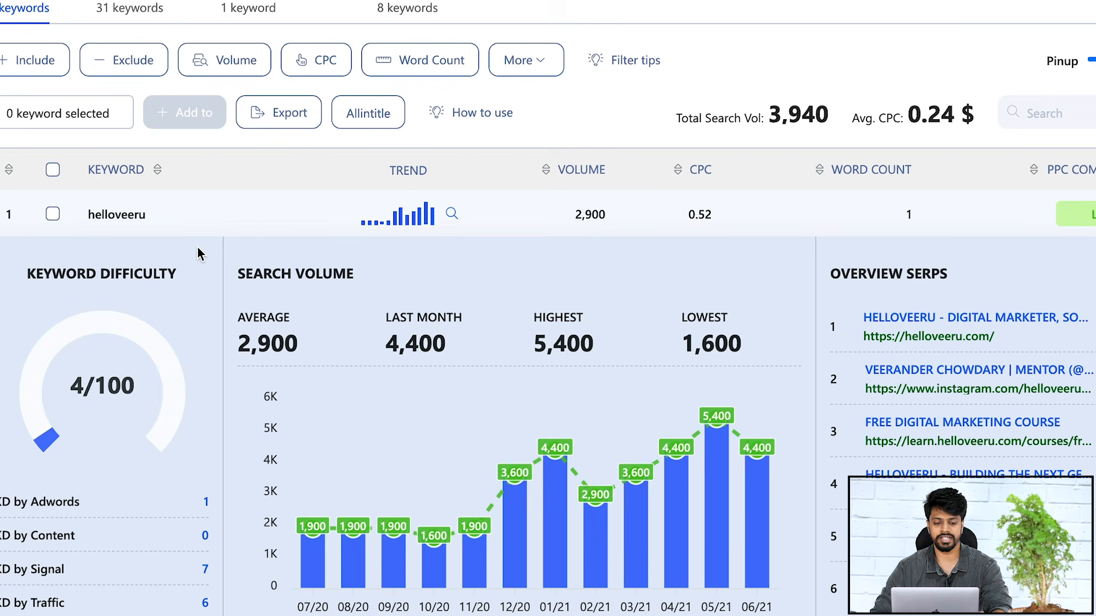
{"action": "scroll", "coordinate": [197, 248], "scroll_direction": "down", "scroll_amount": 1}
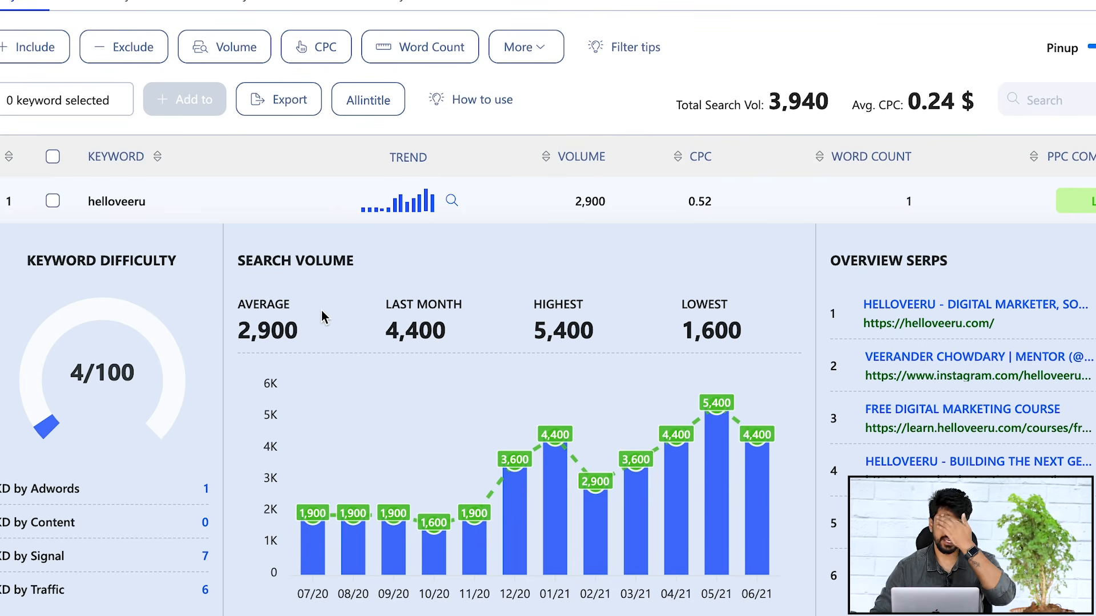
- Show the Phrase Match keywords in the keyword data and look over the report's SERP overview
{"action": "scroll", "coordinate": [246, 145], "scroll_direction": "up", "scroll_amount": 3}
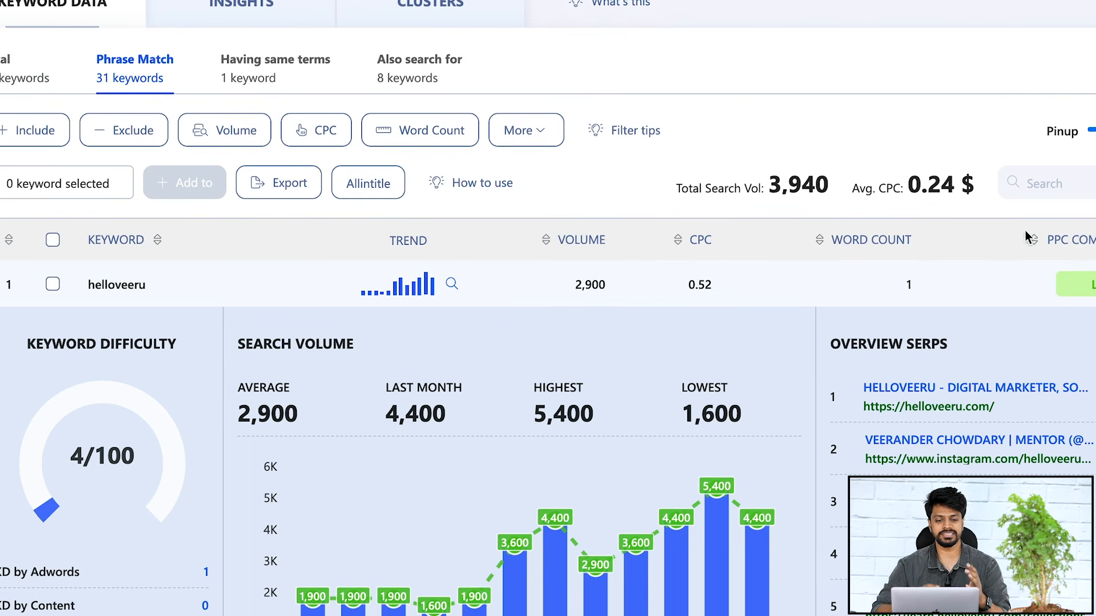
{"action": "scroll", "coordinate": [861, 231], "scroll_direction": "down", "scroll_amount": 10}
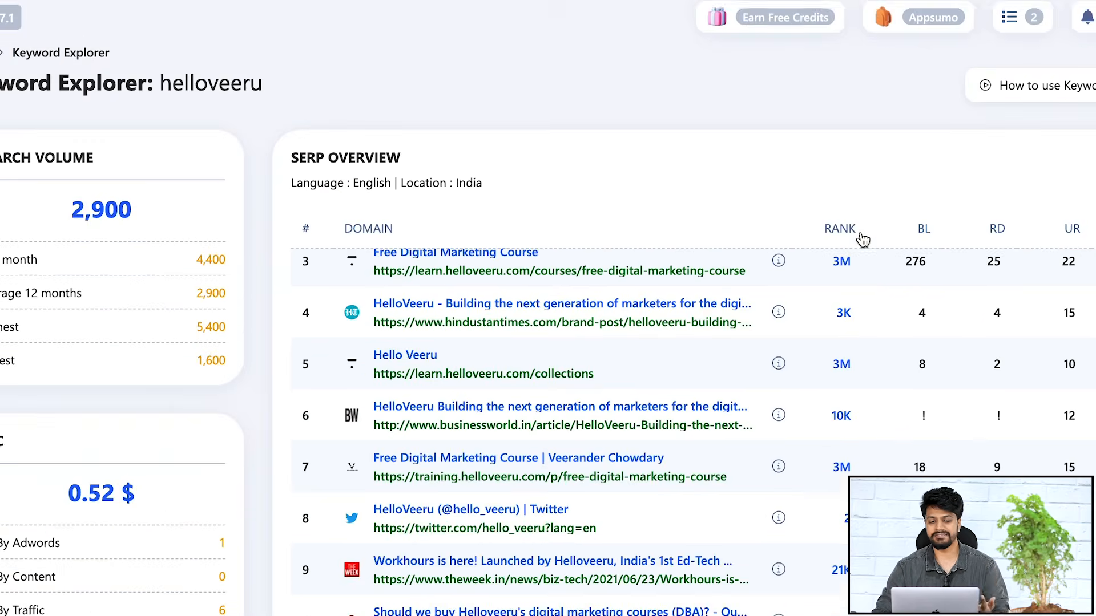
{"action": "scroll", "coordinate": [861, 237], "scroll_direction": "down", "scroll_amount": 12}
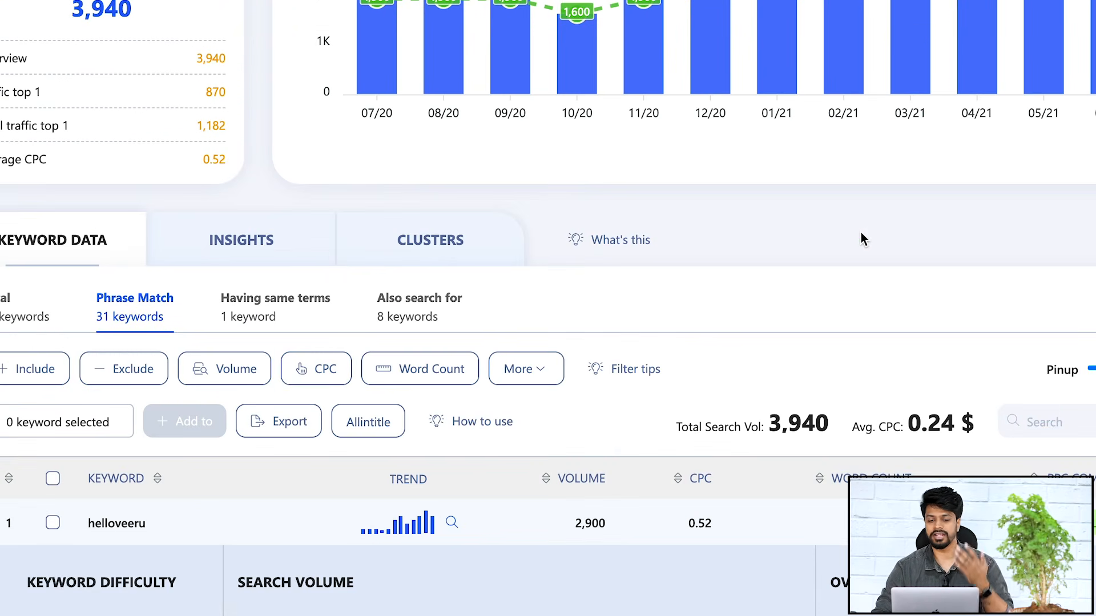
- View the keywords having the same terms, followed by the "Also search for" keywords
{"action": "left_click", "coordinate": [272, 304]}
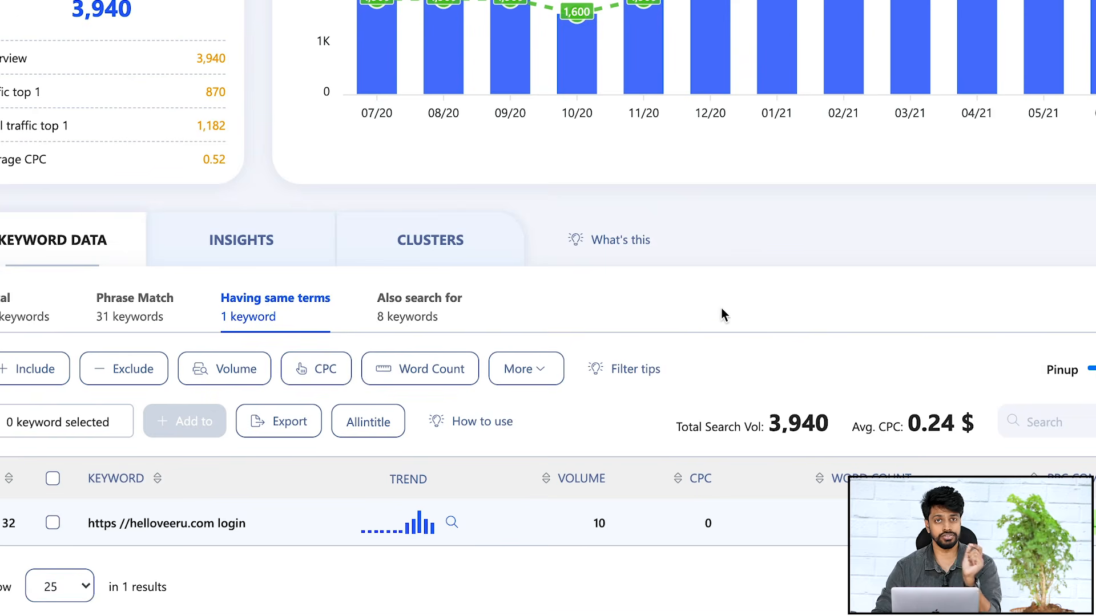
{"action": "scroll", "coordinate": [721, 308], "scroll_direction": "down", "scroll_amount": 1}
{"action": "left_click", "coordinate": [392, 313]}
{"action": "scroll", "coordinate": [643, 288], "scroll_direction": "down", "scroll_amount": 2}
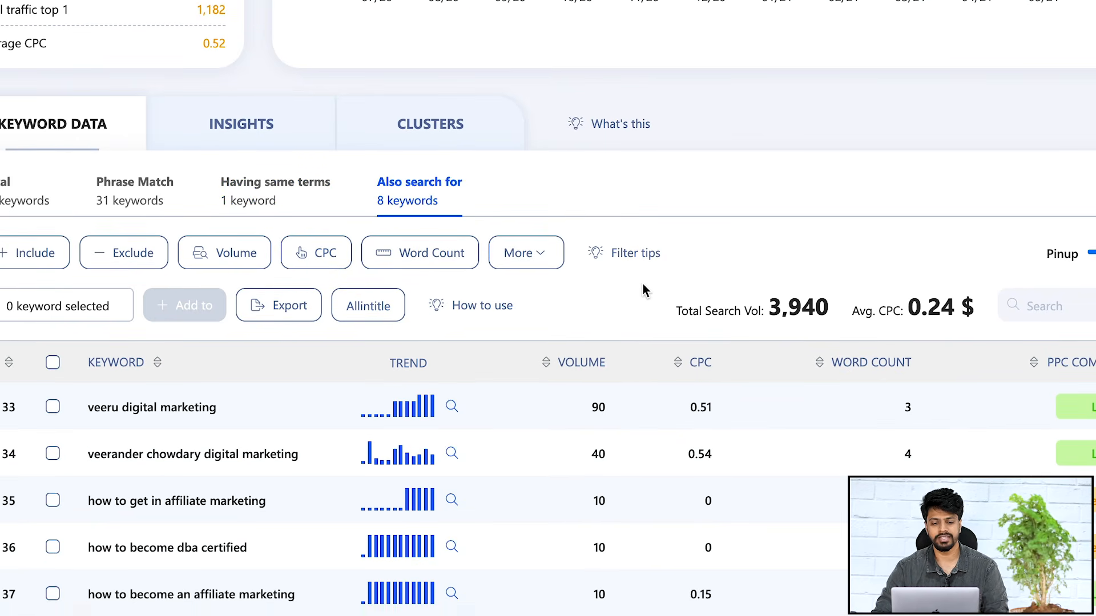
- View the Insights comparisons for the keyword, followed by the Clusters section and its note on the credits needed for activation
{"action": "left_click", "coordinate": [269, 141]}
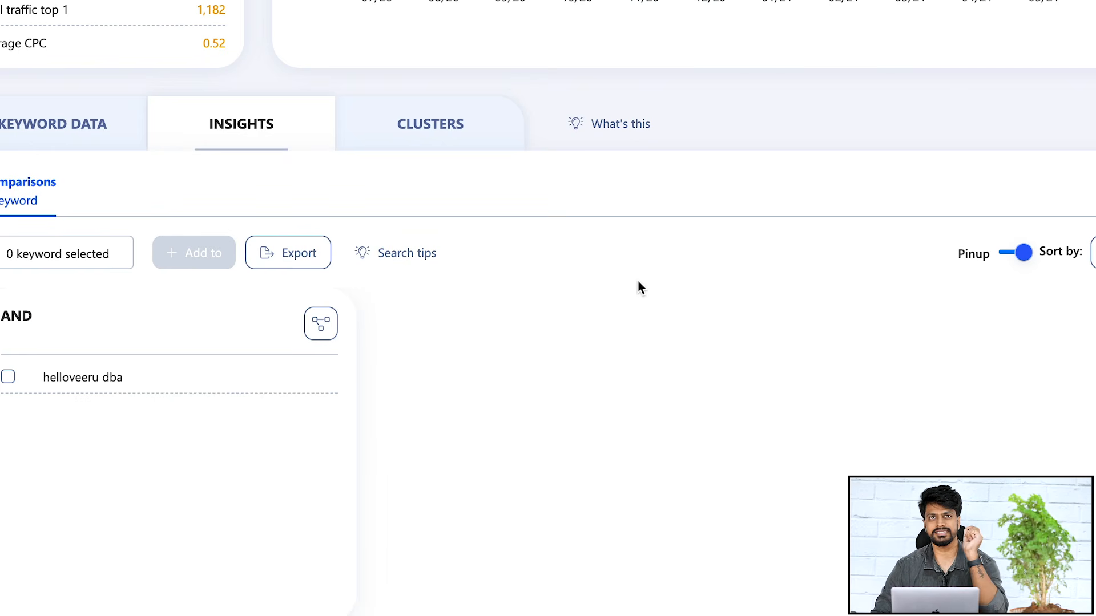
{"action": "left_click", "coordinate": [443, 135]}
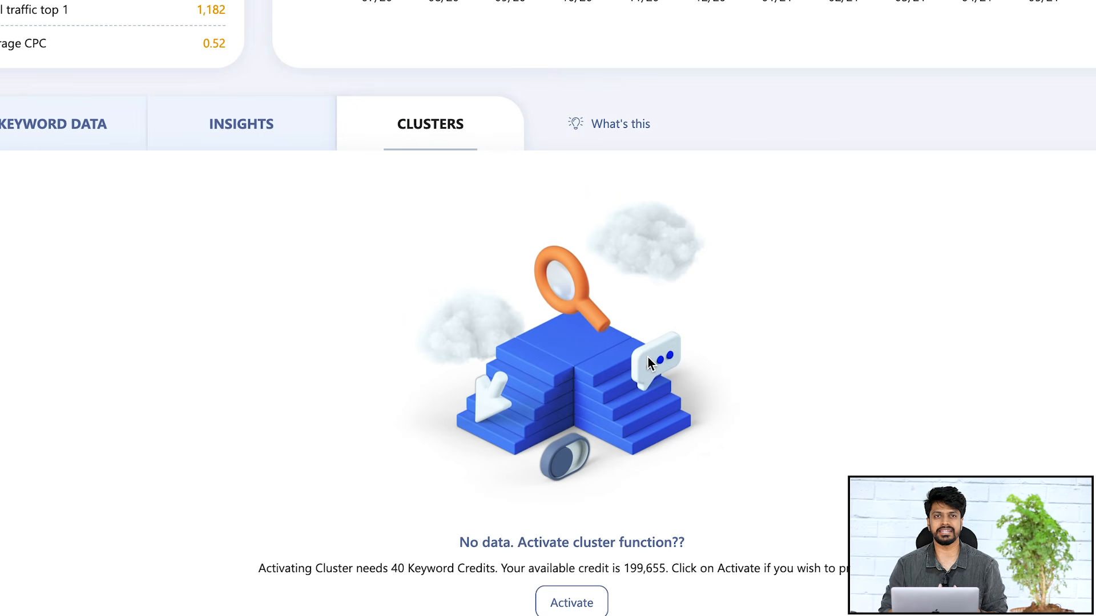
{"action": "scroll", "coordinate": [536, 420], "scroll_direction": "down", "scroll_amount": 1}
{"action": "triple_click", "coordinate": [406, 548]}
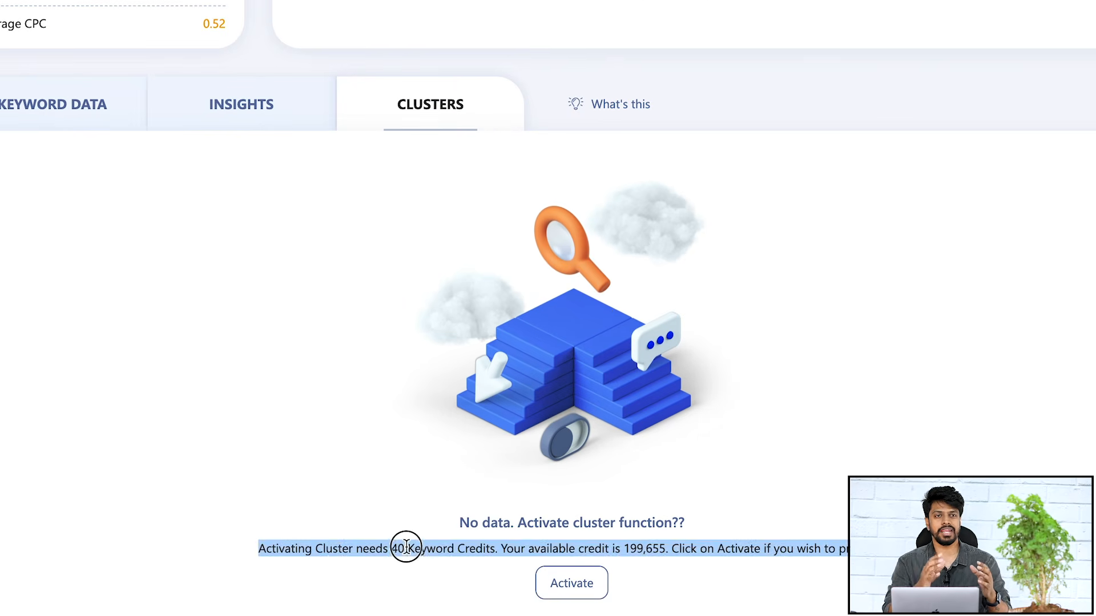
{"action": "left_click", "coordinate": [332, 549]}
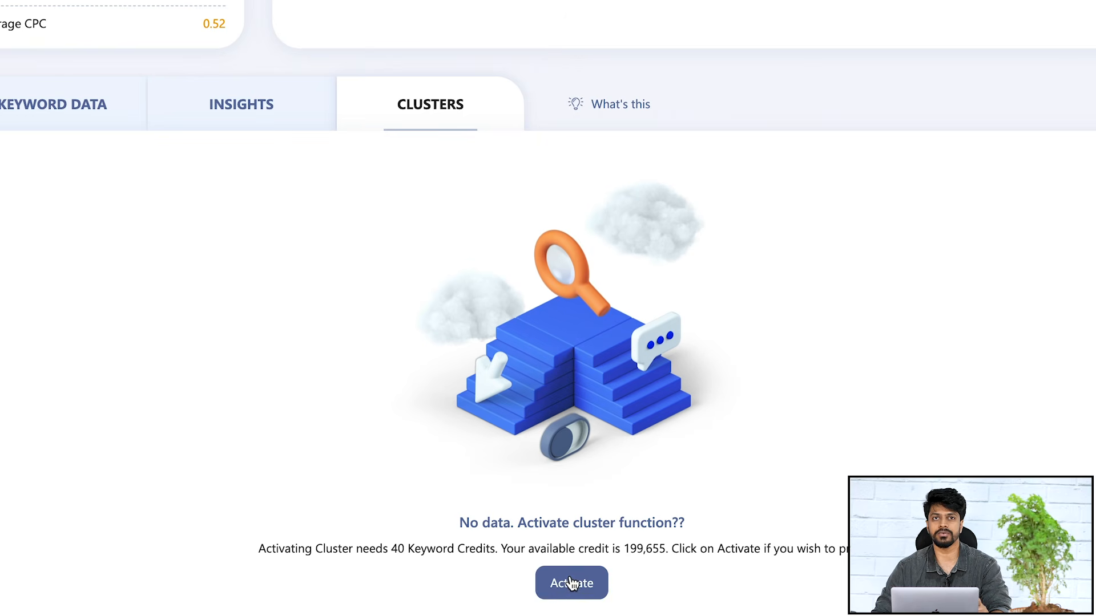
{"action": "triple_click", "coordinate": [399, 552]}
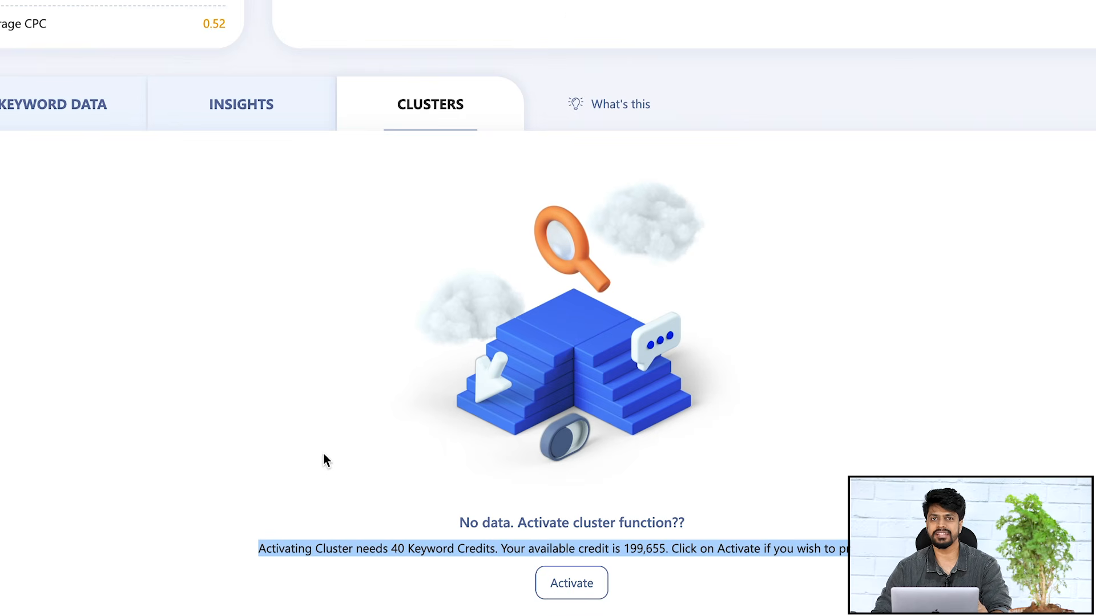
{"action": "left_click", "coordinate": [353, 588]}
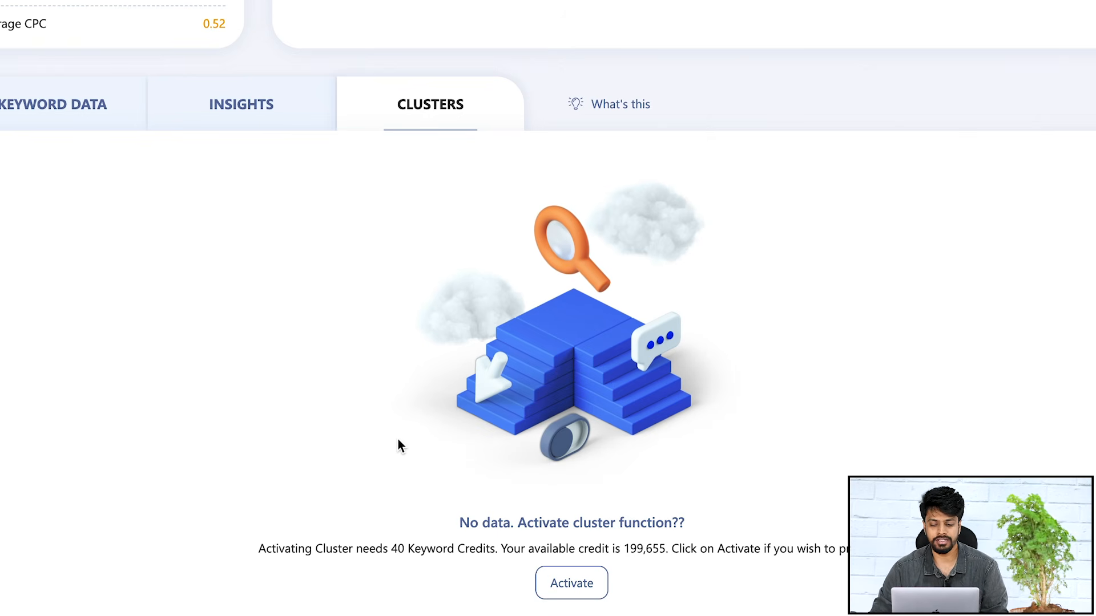
- Return to the dashboard, open the Content Creator and delete the existing Test project from its history
{"action": "scroll", "coordinate": [398, 445], "scroll_direction": "up", "scroll_amount": 7}
{"action": "scroll", "coordinate": [399, 442], "scroll_direction": "down", "scroll_amount": 7}
{"action": "scroll", "coordinate": [398, 441], "scroll_direction": "up", "scroll_amount": 16}
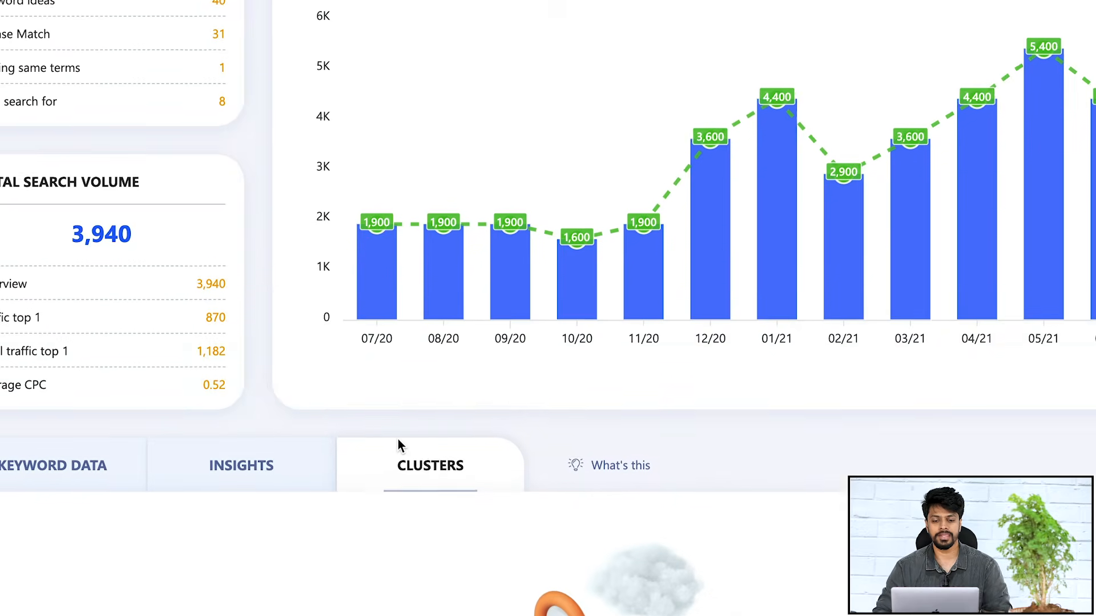
{"action": "scroll", "coordinate": [398, 440], "scroll_direction": "up", "scroll_amount": 6}
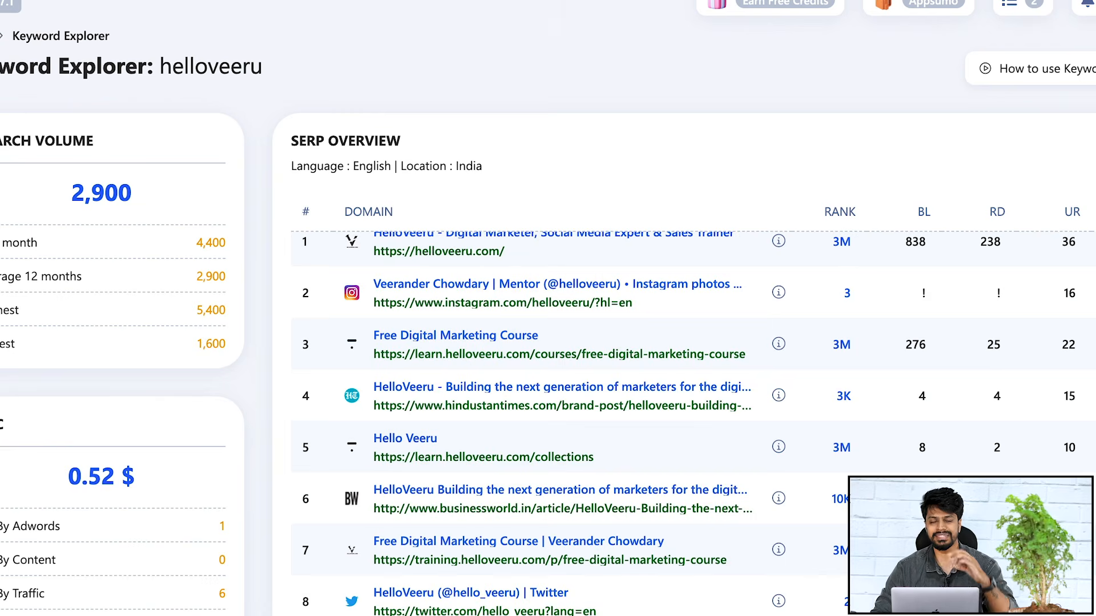
{"action": "left_click", "coordinate": [1, 58]}
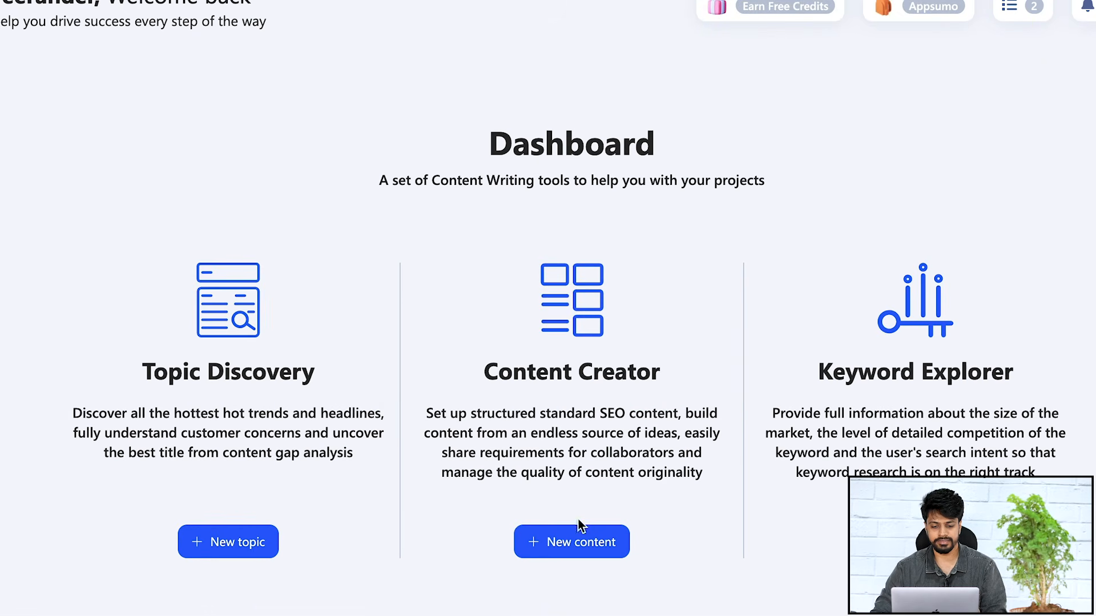
{"action": "left_click", "coordinate": [591, 542]}
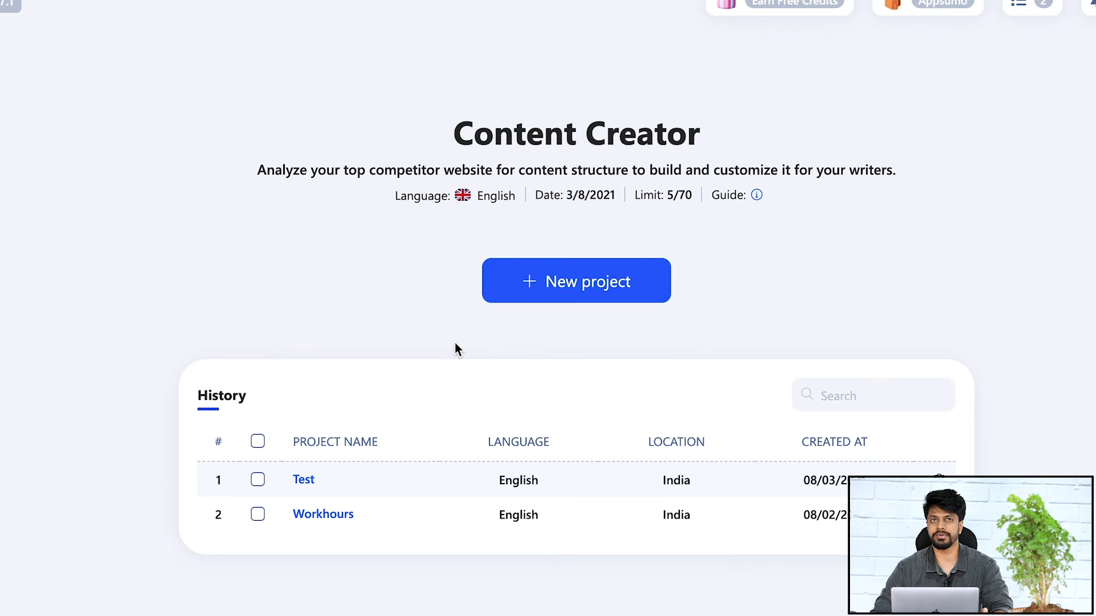
{"action": "left_click", "coordinate": [941, 476]}
{"action": "left_click", "coordinate": [728, 379]}
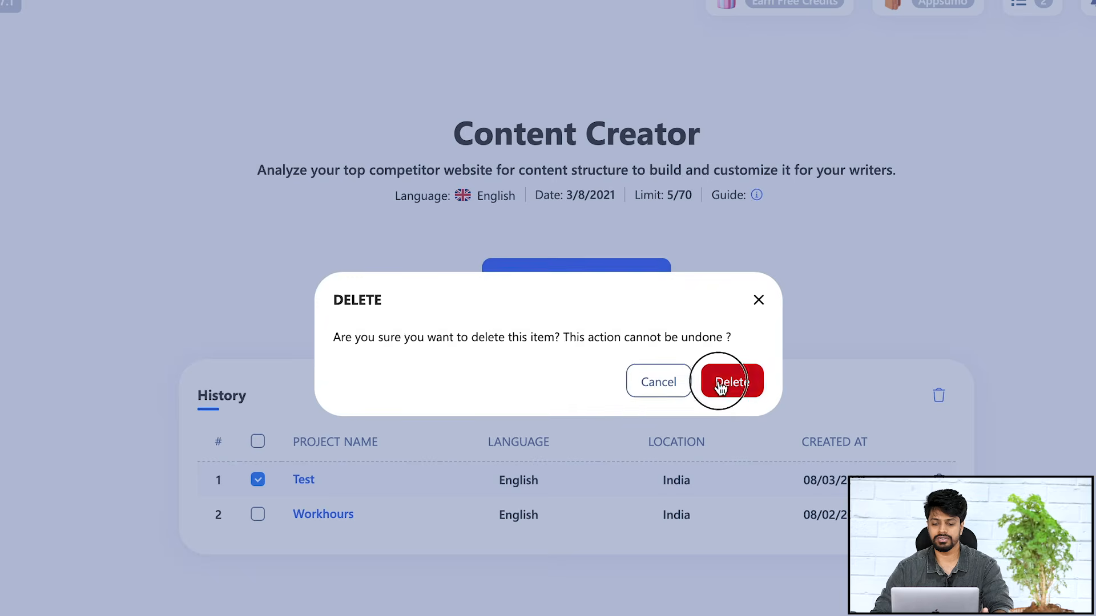
- Create a new Content Creator project named Test with India as the location and English as the language
{"action": "left_click", "coordinate": [588, 288]}
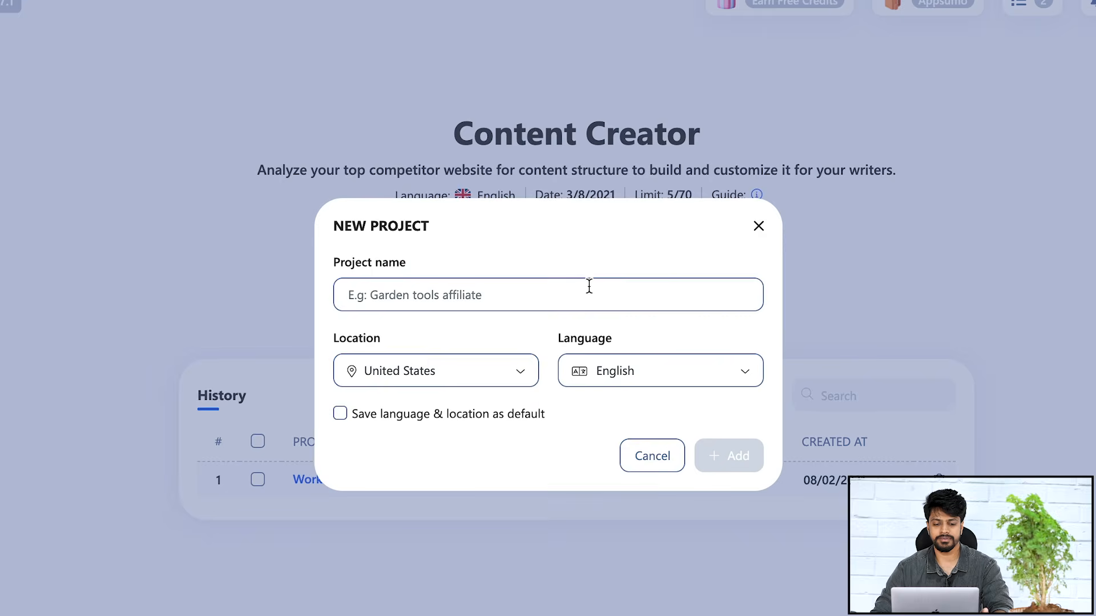
{"action": "left_click", "coordinate": [424, 289]}
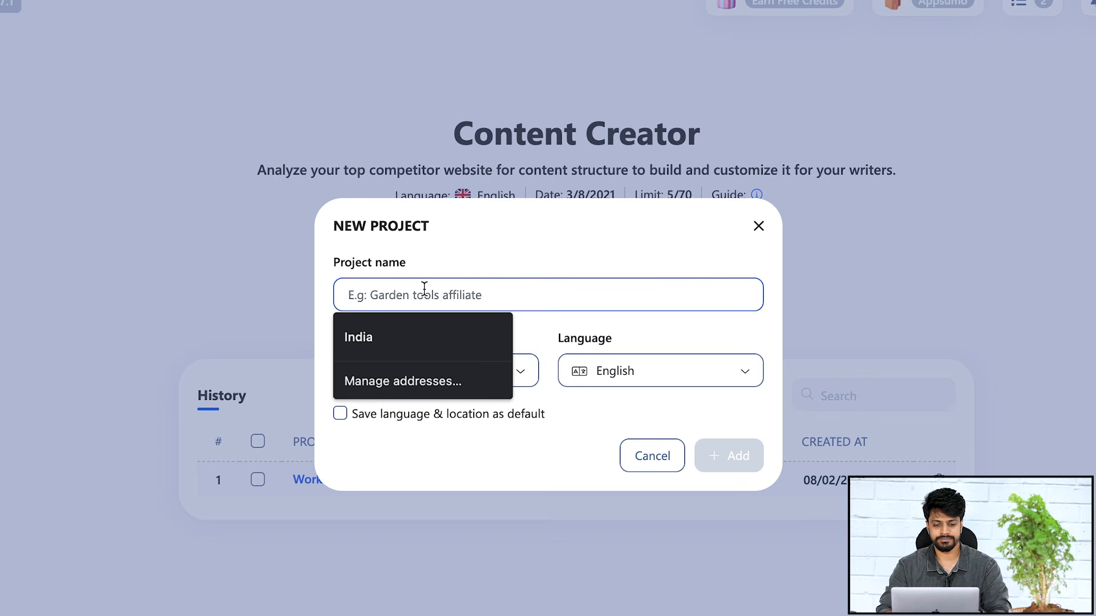
{"action": "type", "text": "Test"}
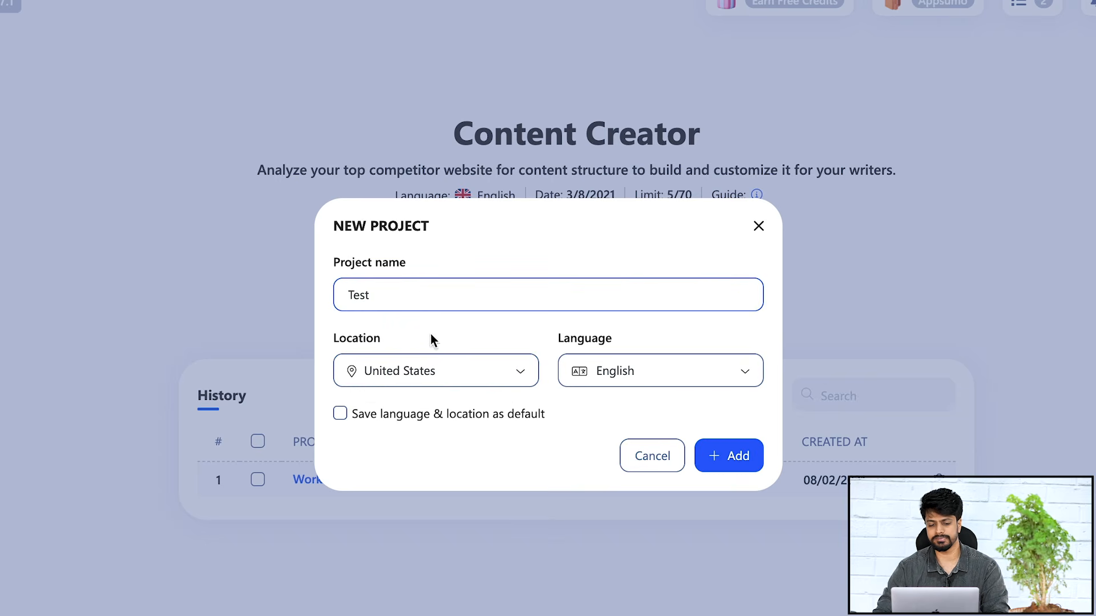
{"action": "left_click", "coordinate": [436, 372]}
{"action": "type", "text": "ind"}
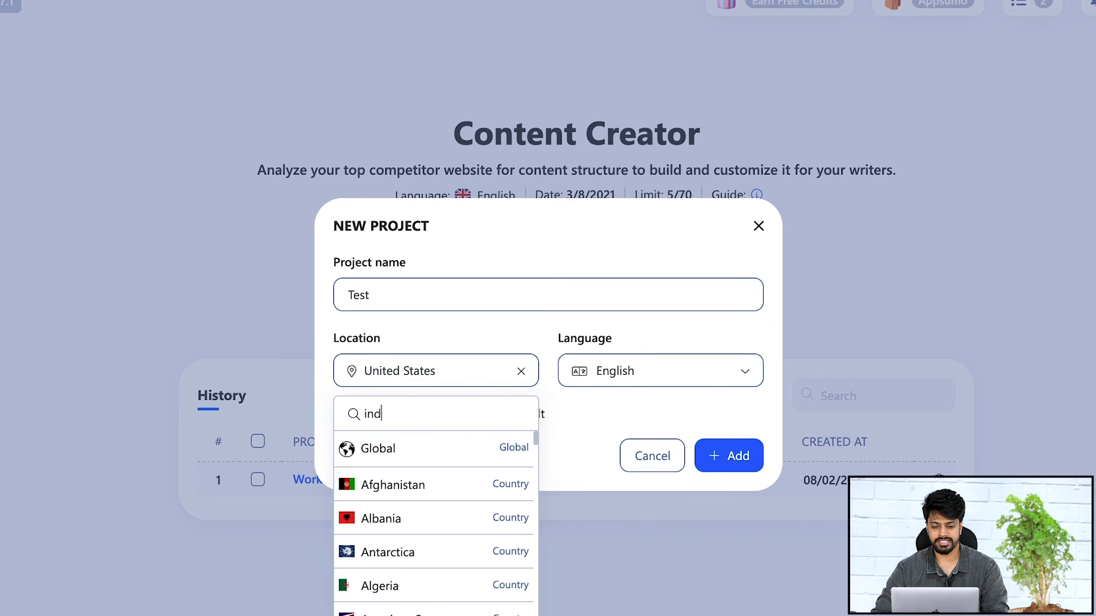
{"action": "type", "text": "ia"}
{"action": "left_click", "coordinate": [447, 454]}
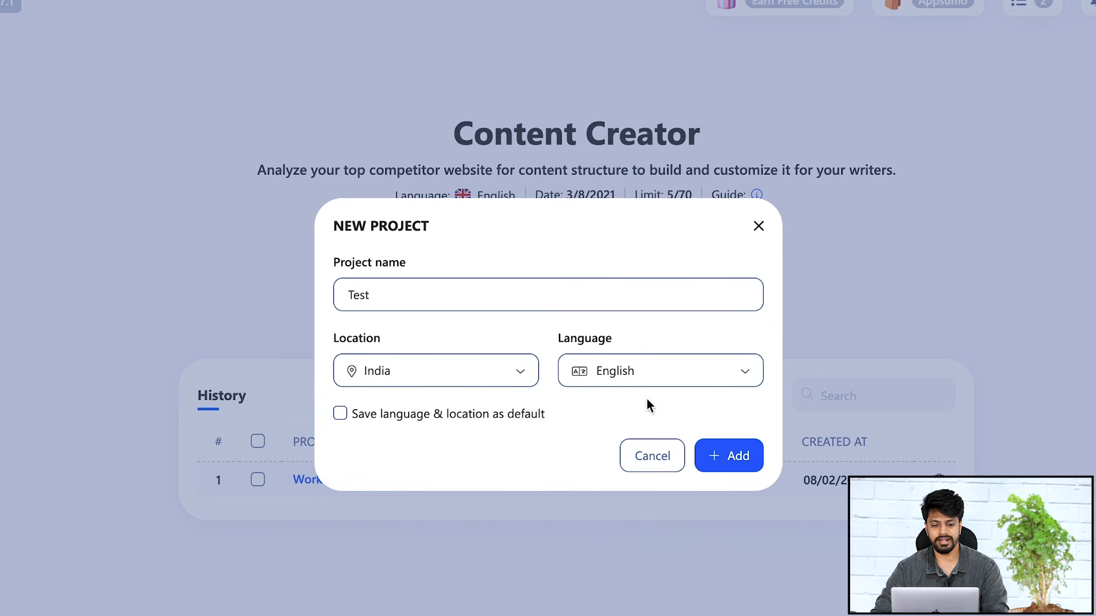
{"action": "left_click", "coordinate": [749, 460]}
- Enter "how to start freelancing" as the Test project's seed keyword and fill in the writer's name
{"action": "left_click", "coordinate": [148, 248]}
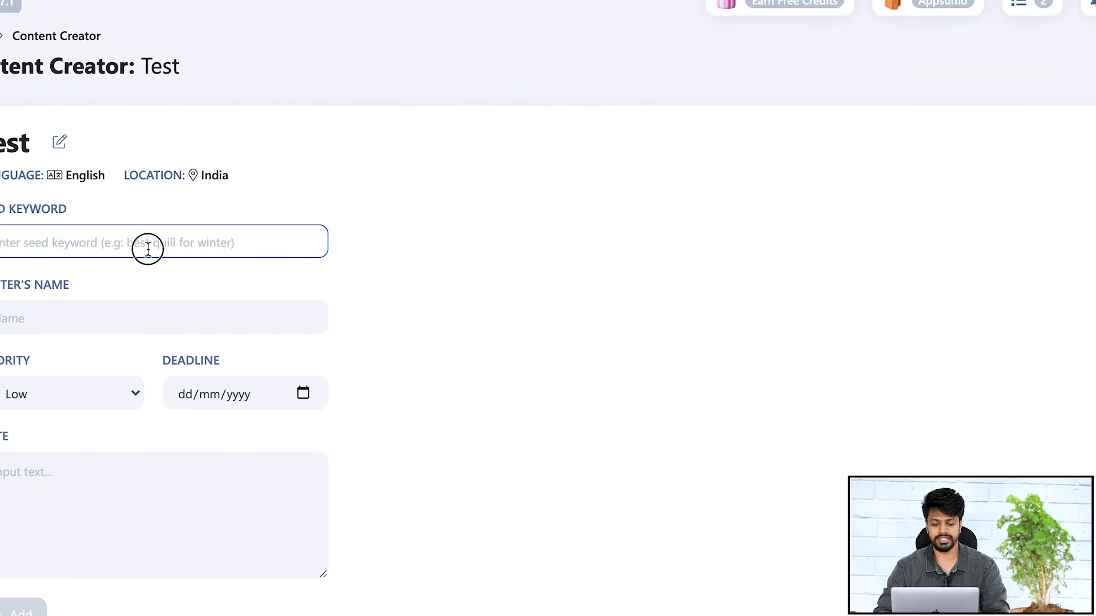
{"action": "type", "text": "how"}
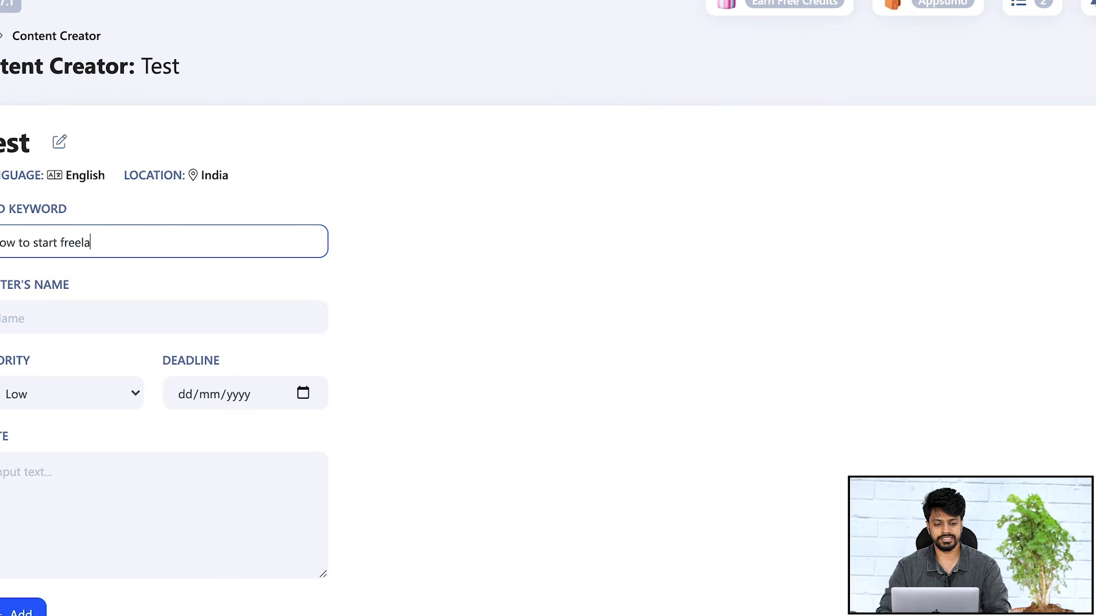
{"action": "left_click", "coordinate": [132, 319]}
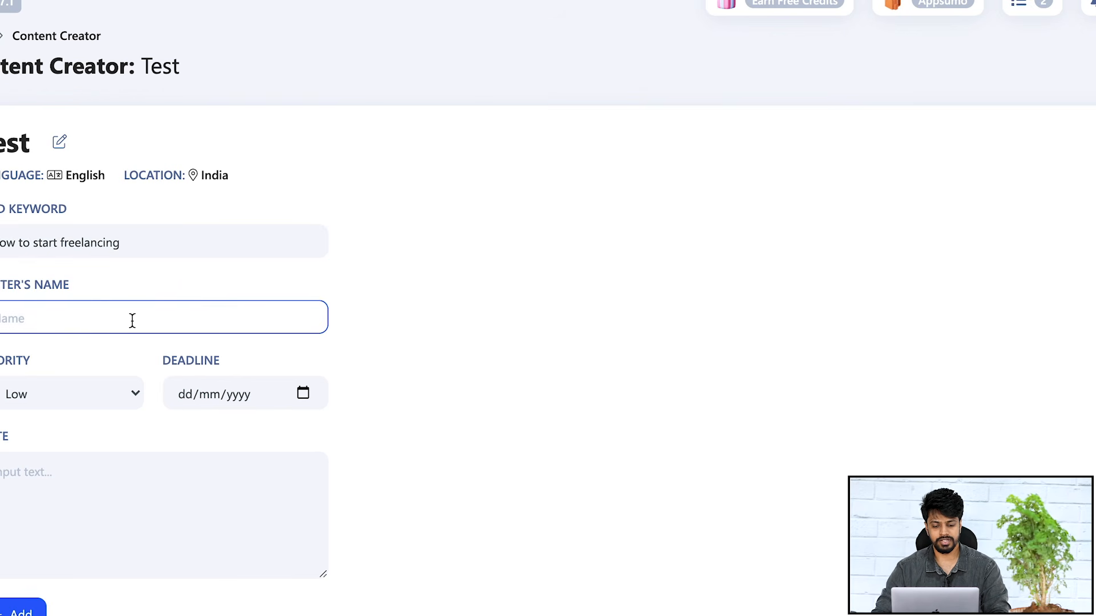
{"action": "type", "text": "eeru"}
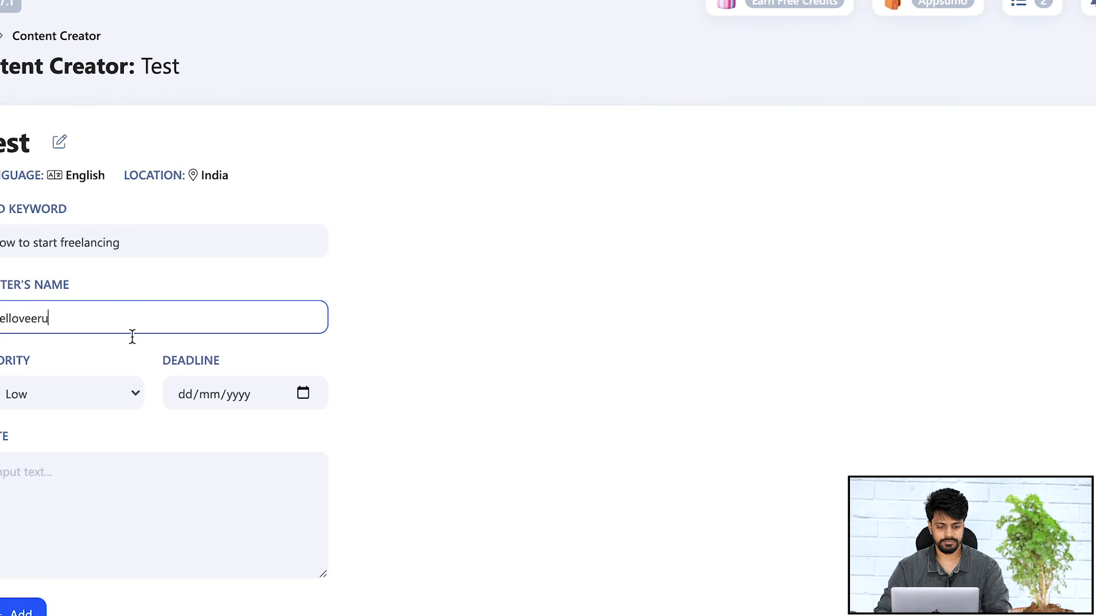
- Set the priority to High and the deadline to 4 August 2021, and add the content item to the project
{"action": "left_click", "coordinate": [108, 402]}
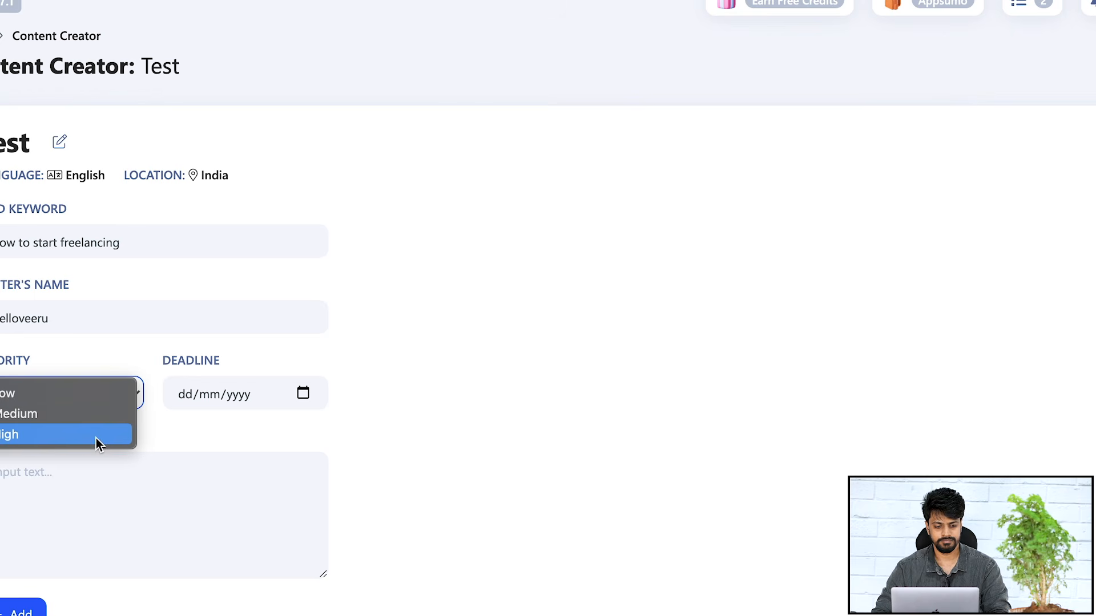
{"action": "left_click", "coordinate": [67, 435]}
{"action": "left_click", "coordinate": [222, 402]}
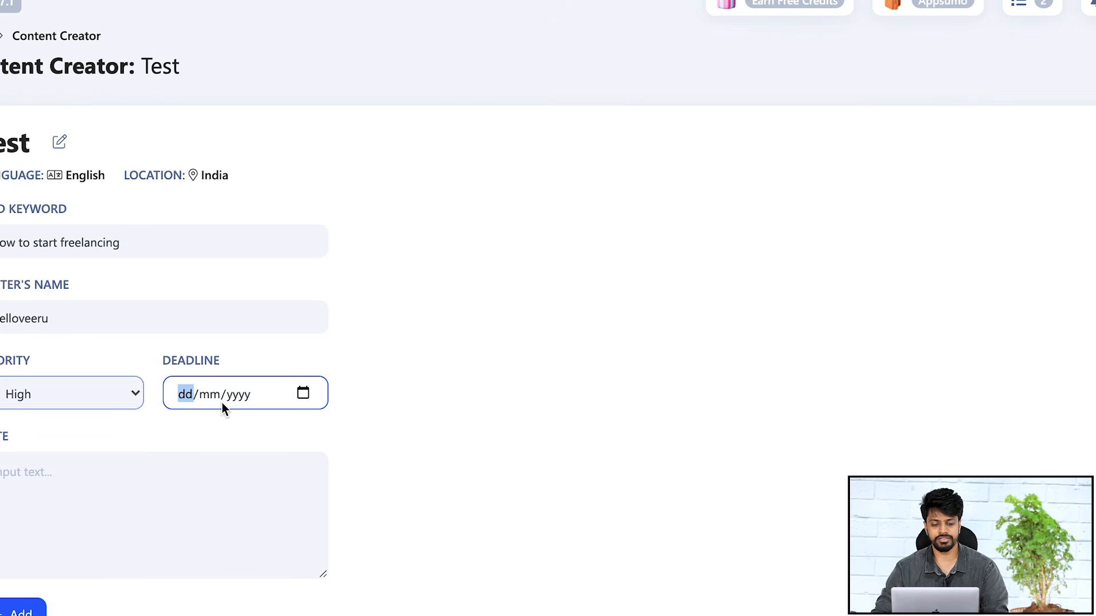
{"action": "left_click", "coordinate": [303, 393]}
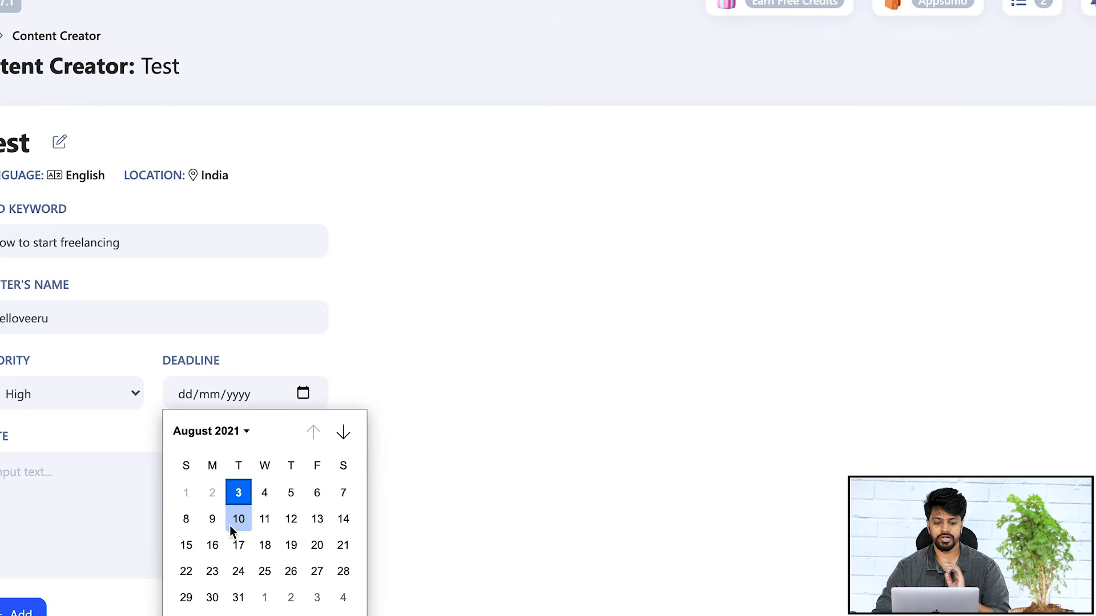
{"action": "left_click", "coordinate": [263, 493]}
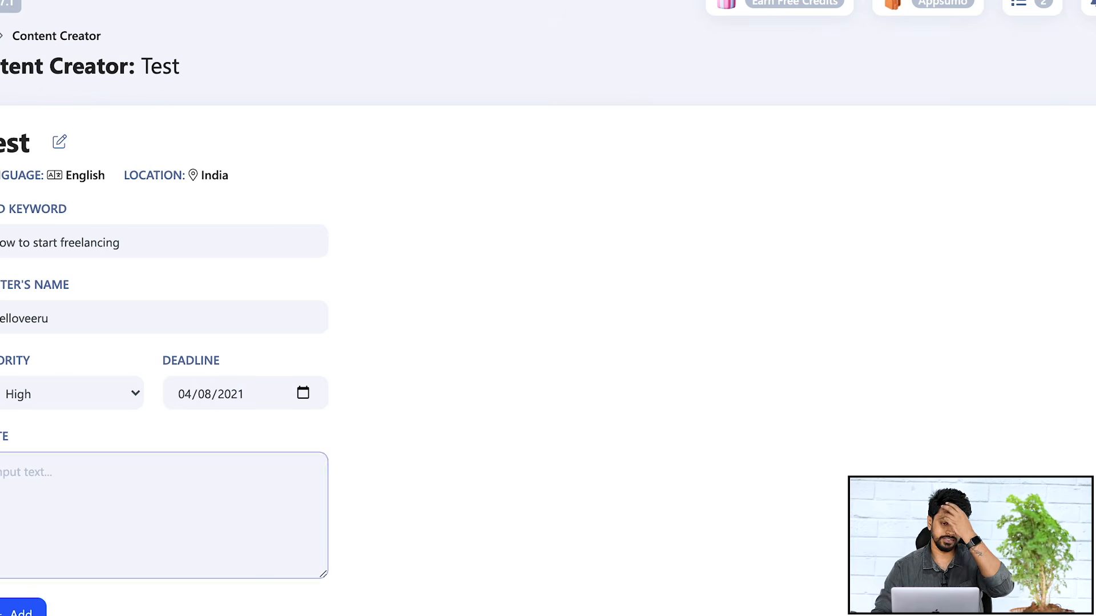
{"action": "left_click", "coordinate": [23, 609]}
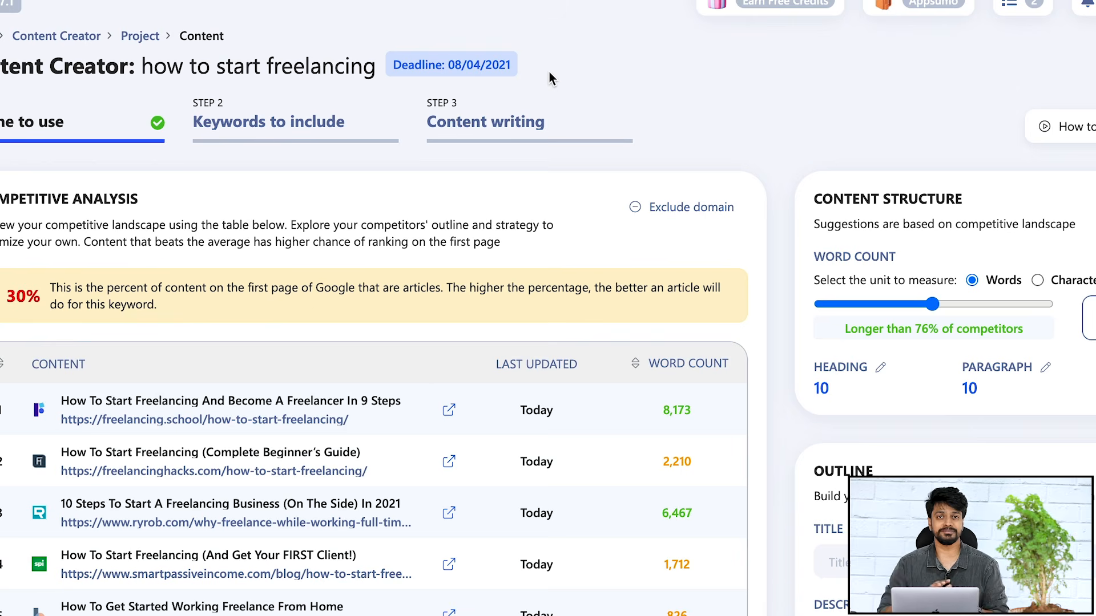
- Examine the competitive analysis table for the seed keyword, including the article percentage and each competitor's word count
{"action": "scroll", "coordinate": [544, 187], "scroll_direction": "down", "scroll_amount": 1}
{"action": "scroll", "coordinate": [543, 188], "scroll_direction": "up", "scroll_amount": 1}
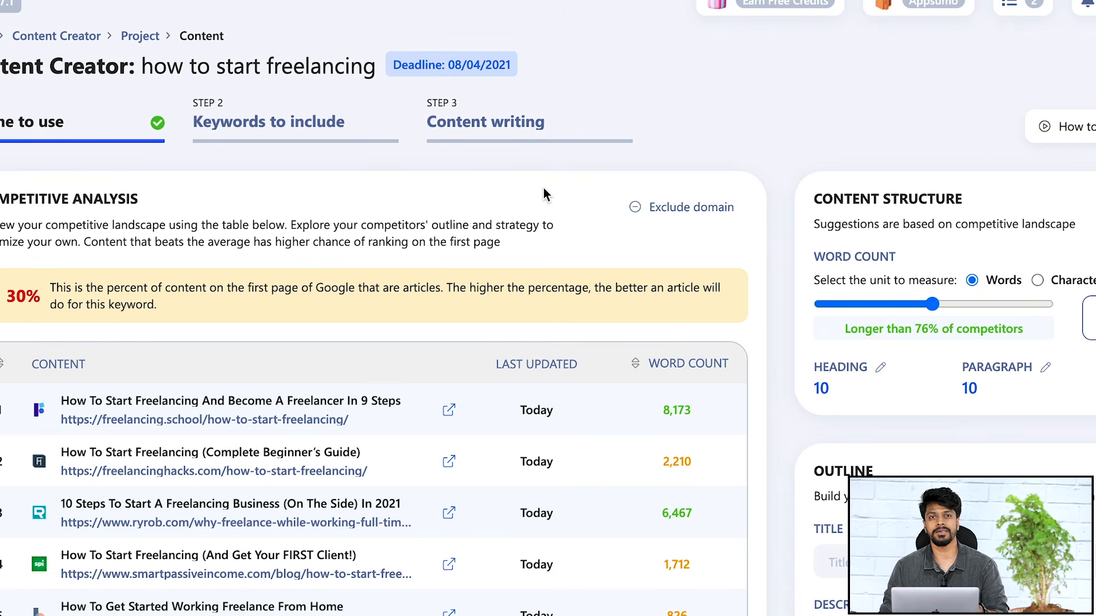
{"action": "scroll", "coordinate": [545, 194], "scroll_direction": "down", "scroll_amount": 1}
{"action": "scroll", "coordinate": [544, 189], "scroll_direction": "down", "scroll_amount": 2}
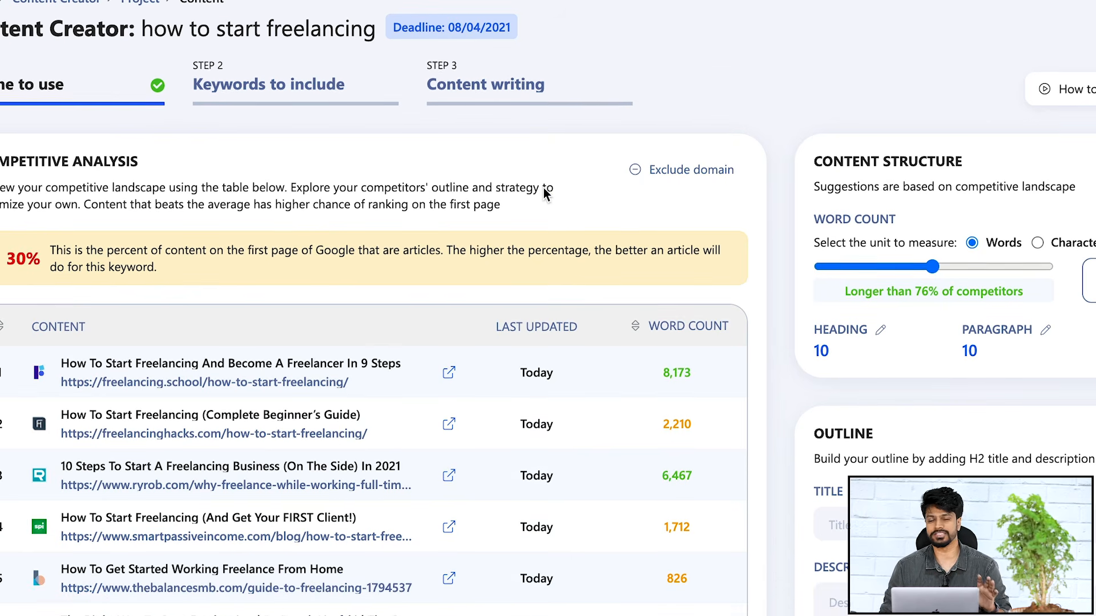
{"action": "scroll", "coordinate": [543, 193], "scroll_direction": "down", "scroll_amount": 2}
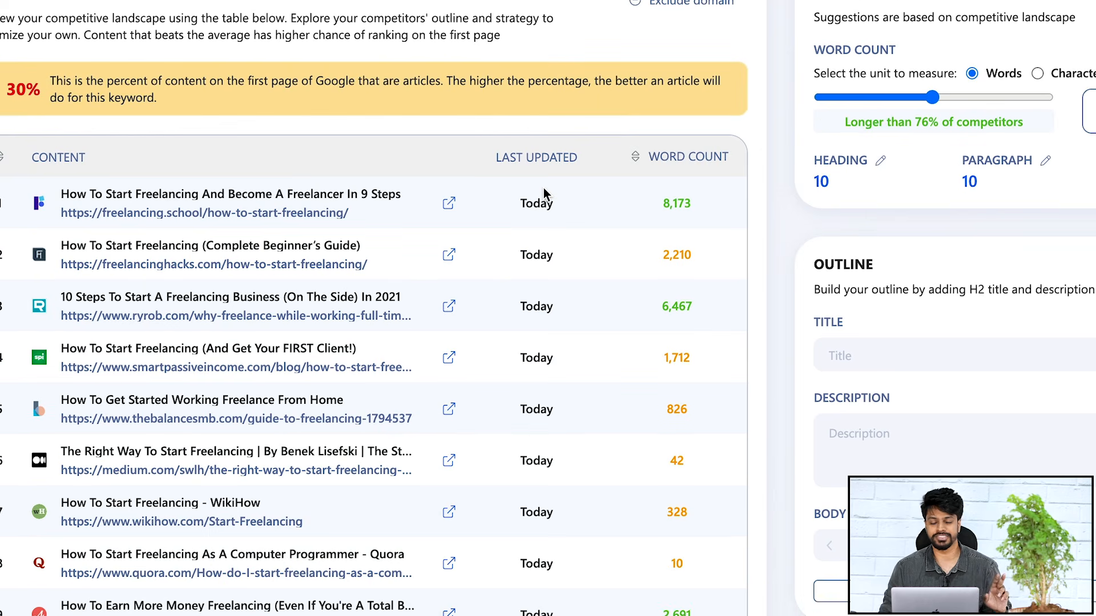
{"action": "scroll", "coordinate": [544, 193], "scroll_direction": "down", "scroll_amount": 2}
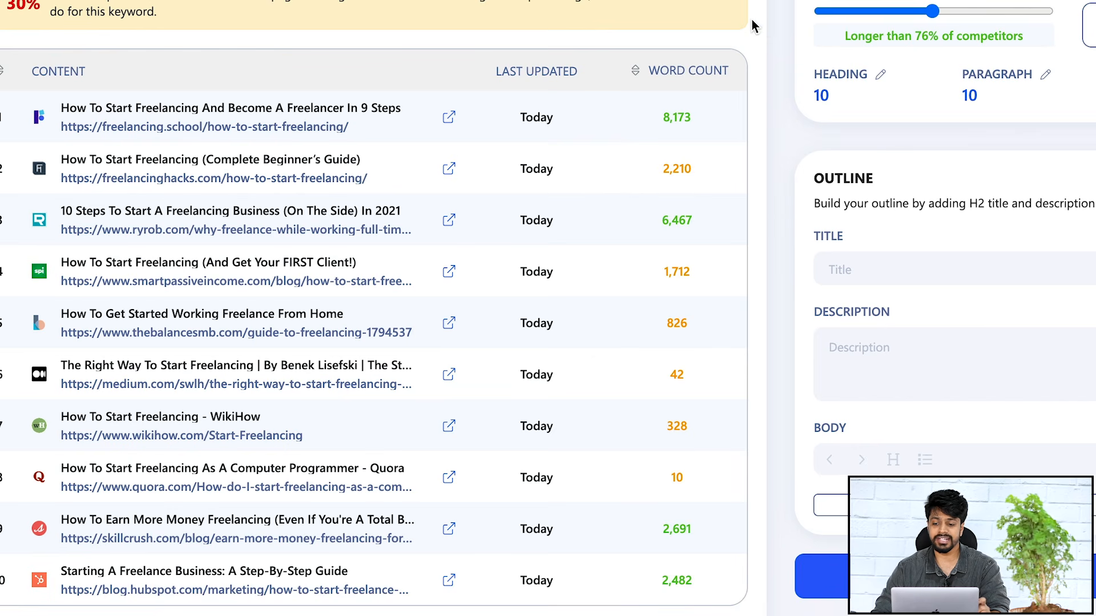
{"action": "scroll", "coordinate": [729, 249], "scroll_direction": "up", "scroll_amount": 4}
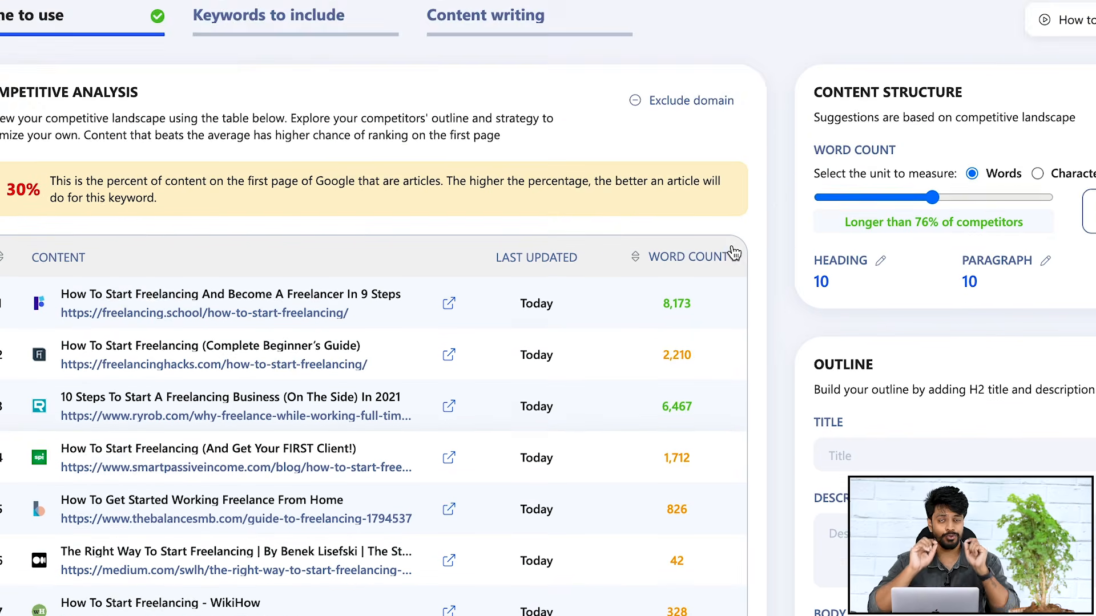
{"action": "scroll", "coordinate": [734, 253], "scroll_direction": "down", "scroll_amount": 2}
{"action": "scroll", "coordinate": [734, 253], "scroll_direction": "up", "scroll_amount": 1}
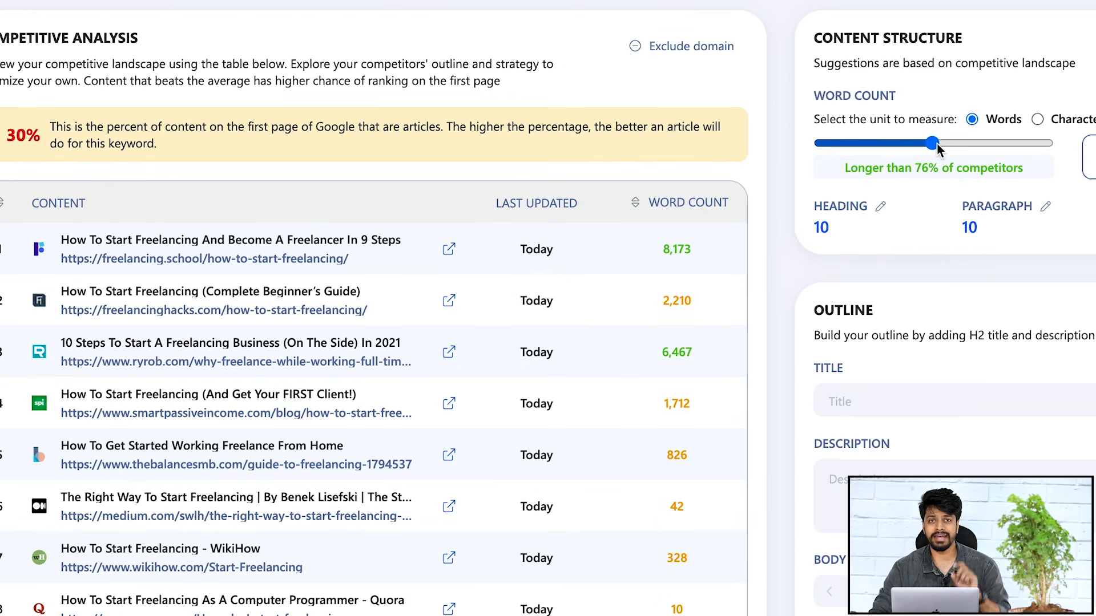
- Raise the word count target in the content structure until it suggests 14 headings and 14 paragraphs
{"action": "left_click_drag", "start_coordinate": [940, 146], "coordinate": [943, 145]}
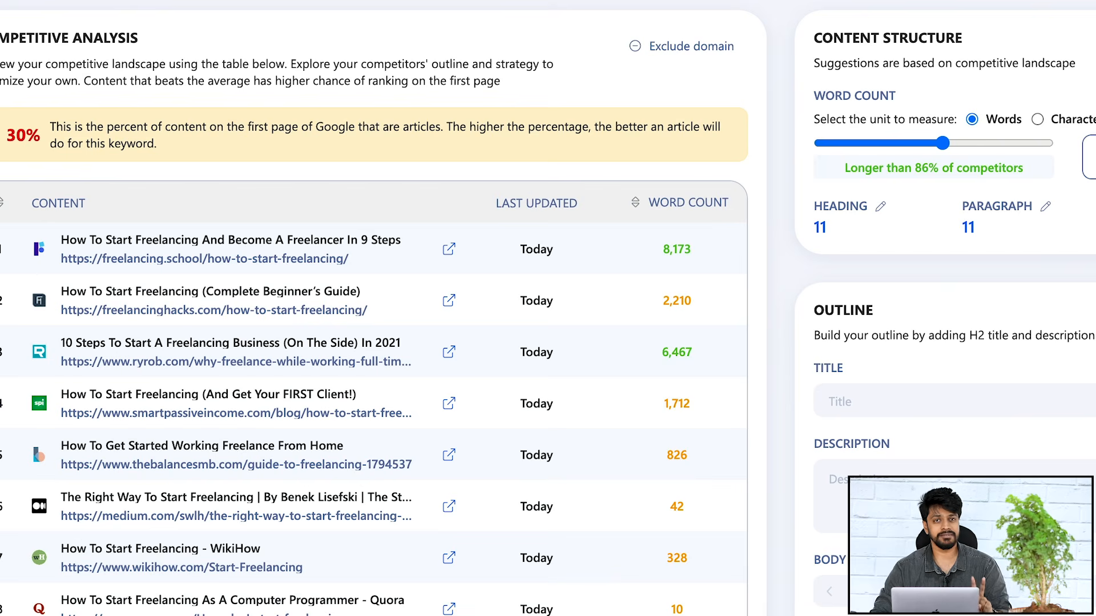
{"action": "scroll", "coordinate": [548, 308], "scroll_direction": "up", "scroll_amount": 1}
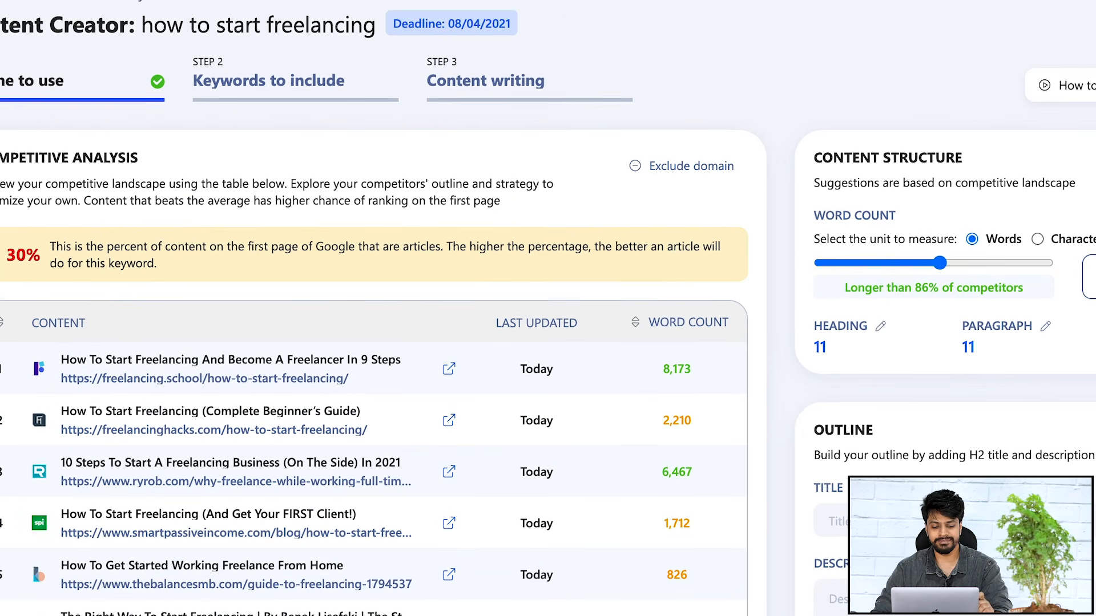
{"action": "left_click_drag", "start_coordinate": [941, 262], "coordinate": [1022, 238]}
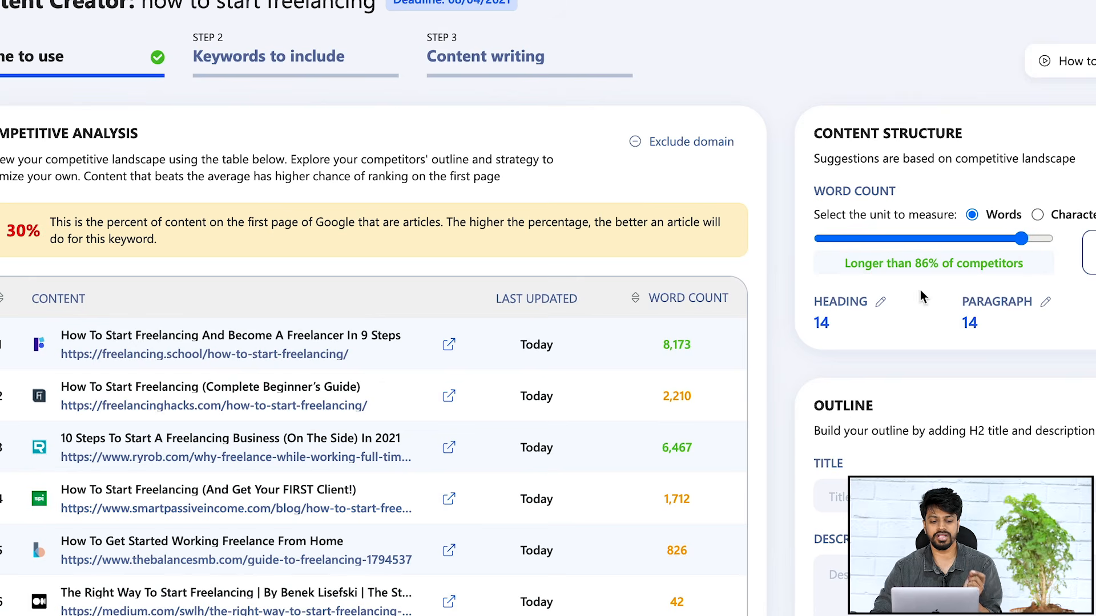
- Examine the Suggest Insights for the seed keyword under Topic people discuss, How people compare and Reddit
{"action": "scroll", "coordinate": [817, 369], "scroll_direction": "down", "scroll_amount": 10}
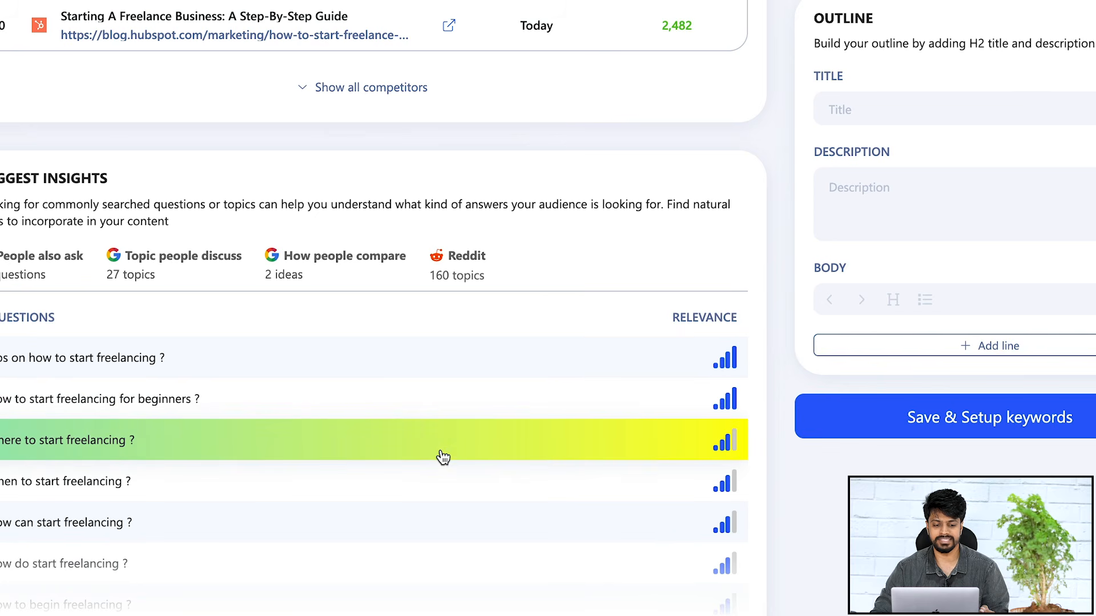
{"action": "left_click", "coordinate": [190, 264]}
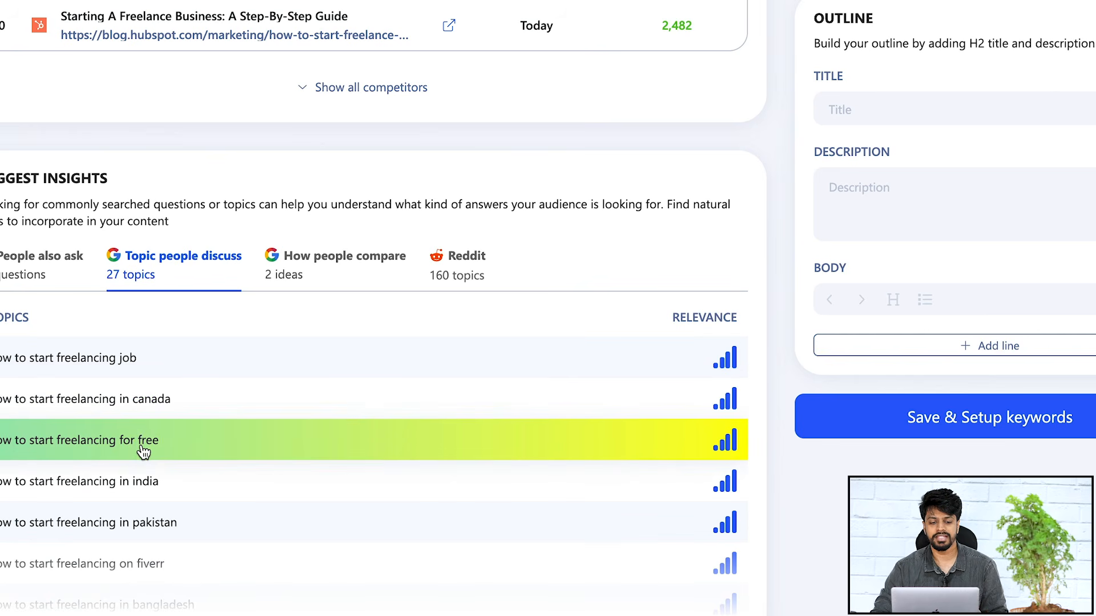
{"action": "left_click", "coordinate": [335, 268]}
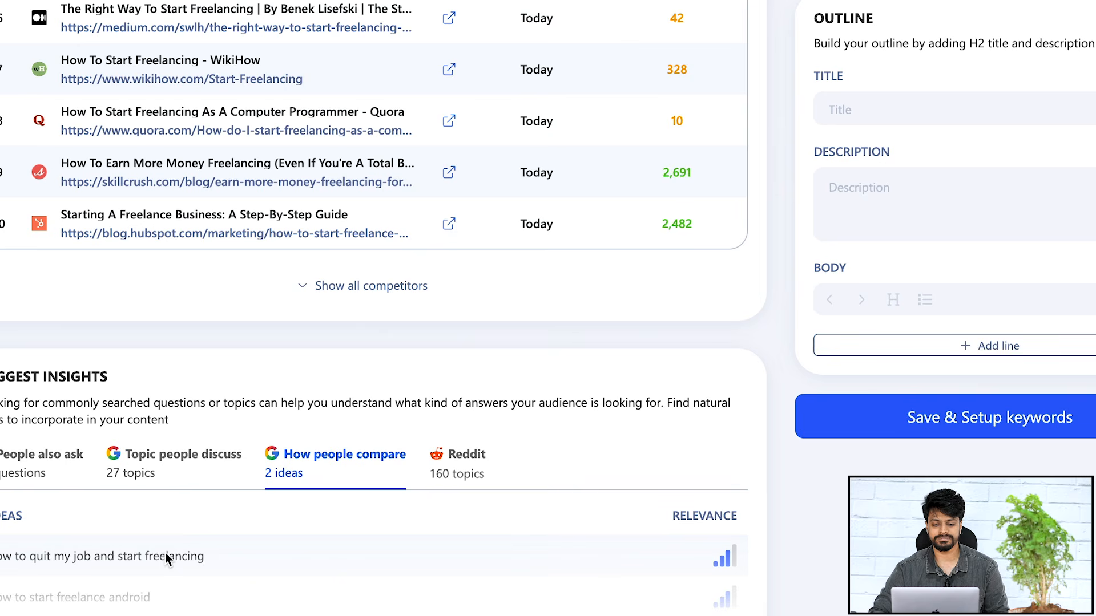
{"action": "left_click", "coordinate": [465, 474]}
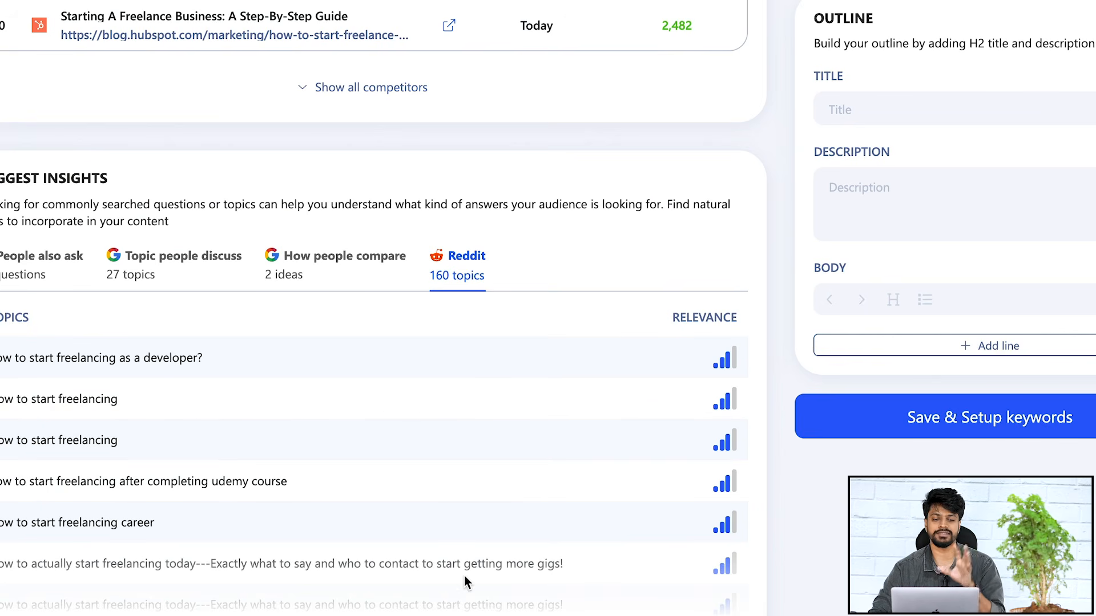
{"action": "scroll", "coordinate": [464, 575], "scroll_direction": "up", "scroll_amount": 5}
{"action": "scroll", "coordinate": [464, 575], "scroll_direction": "down", "scroll_amount": 4}
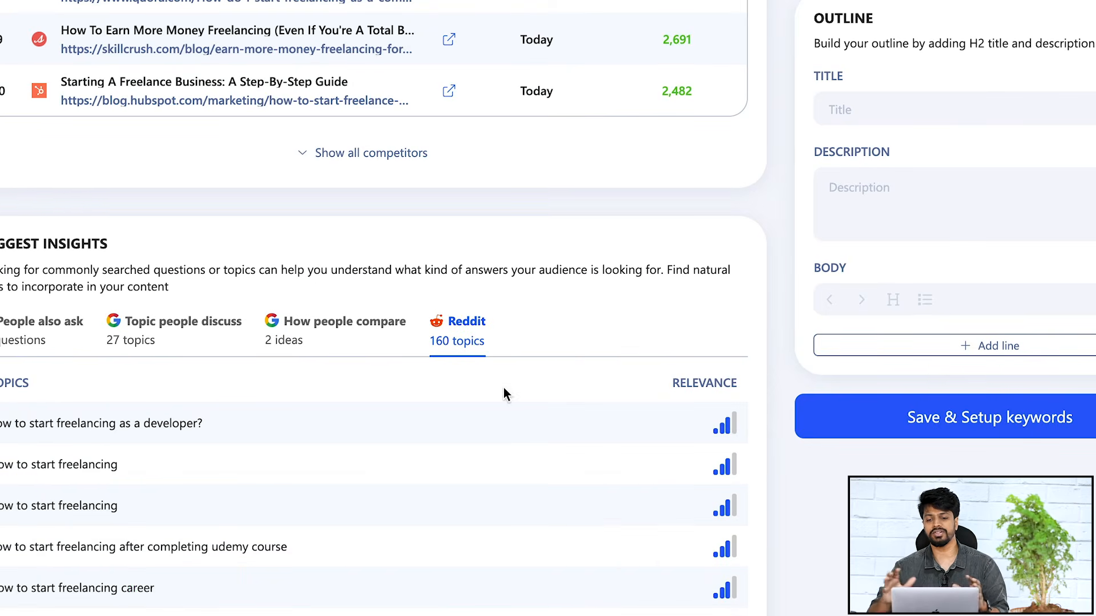
{"action": "scroll", "coordinate": [548, 336], "scroll_direction": "down", "scroll_amount": 1}
{"action": "scroll", "coordinate": [548, 336], "scroll_direction": "up", "scroll_amount": 1}
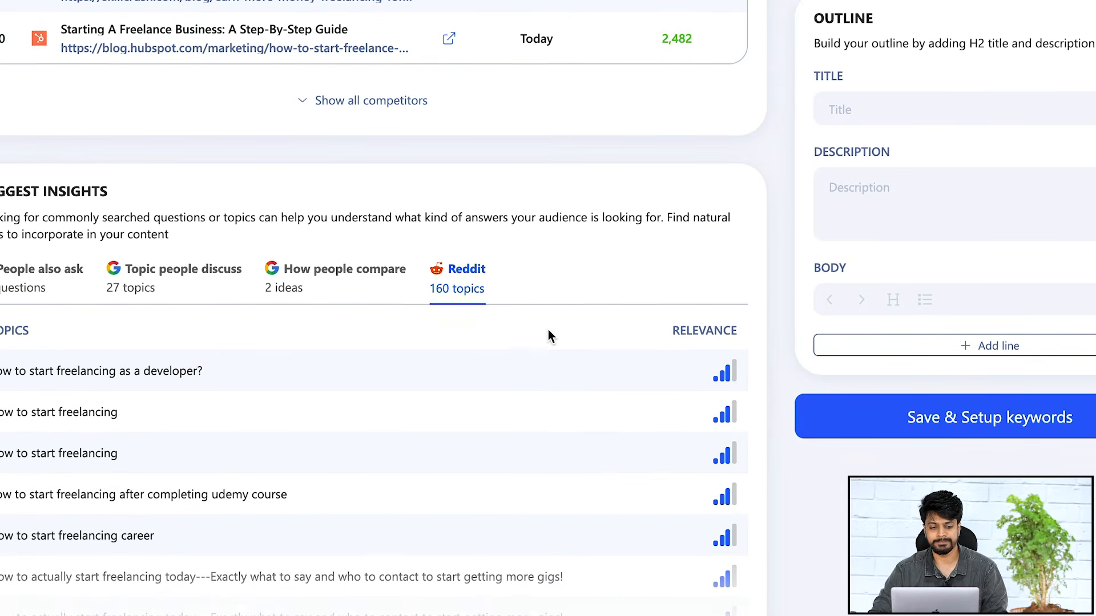
{"action": "scroll", "coordinate": [548, 336], "scroll_direction": "up", "scroll_amount": 1}
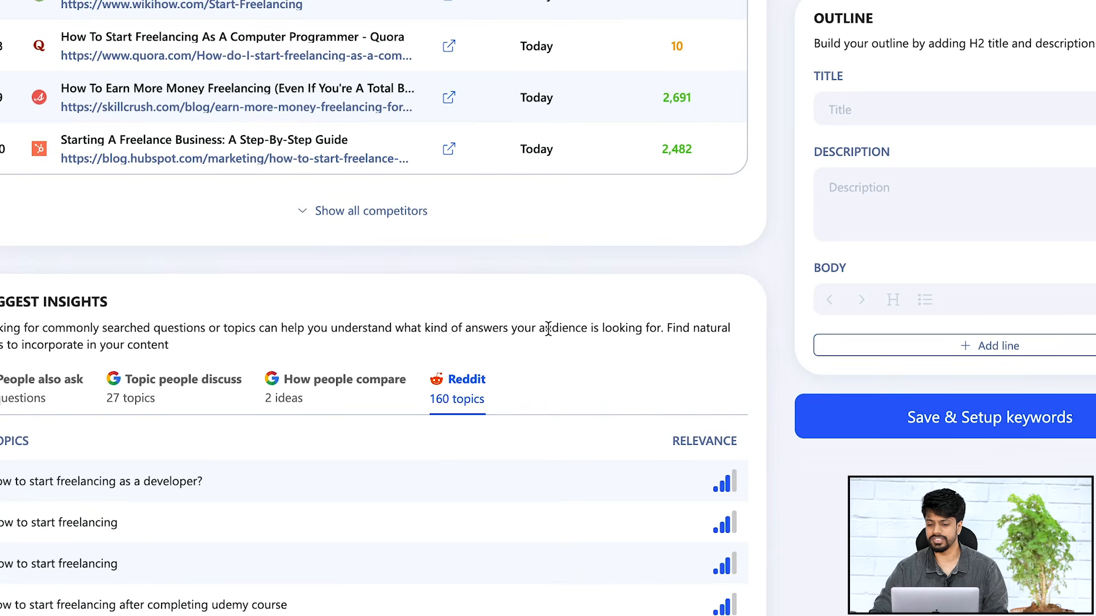
- Leave the outline's title and description empty, save the content structure and proceed to the keyword setup
{"action": "left_click", "coordinate": [954, 93]}
{"action": "left_click", "coordinate": [923, 206]}
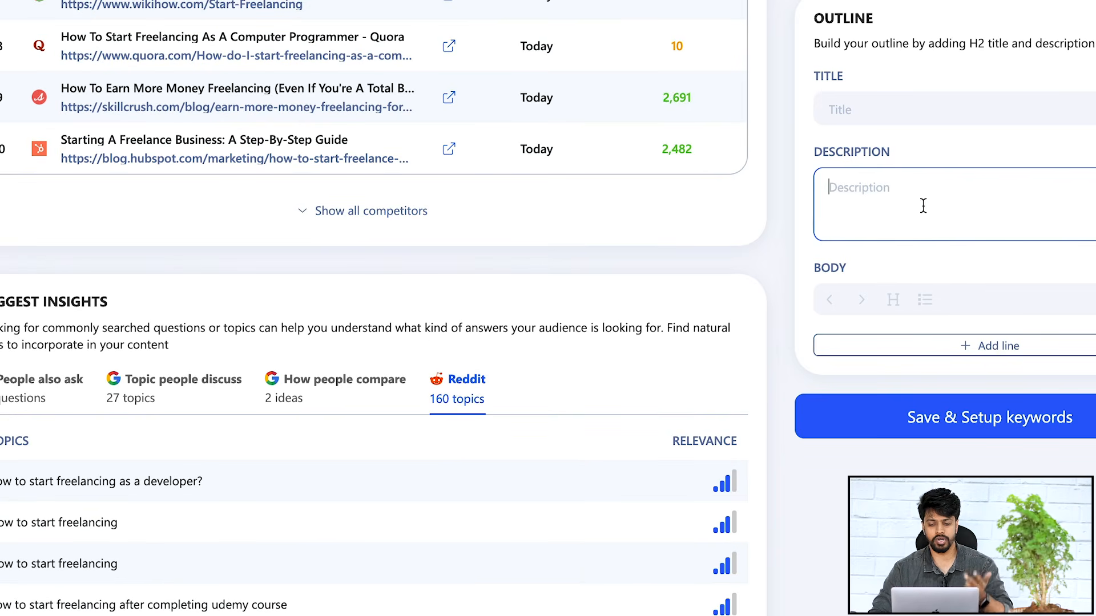
{"action": "left_click", "coordinate": [957, 420]}
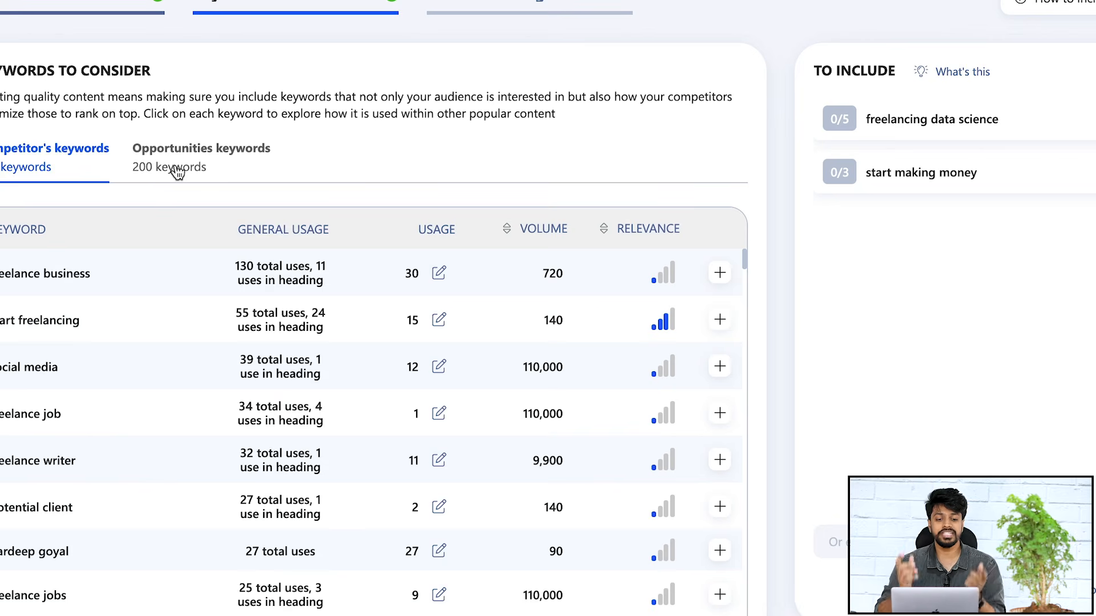
- Add the opportunity keywords "how to start freelancing" and "how to start freelancing work" to the keywords to include
{"action": "left_click", "coordinate": [178, 171]}
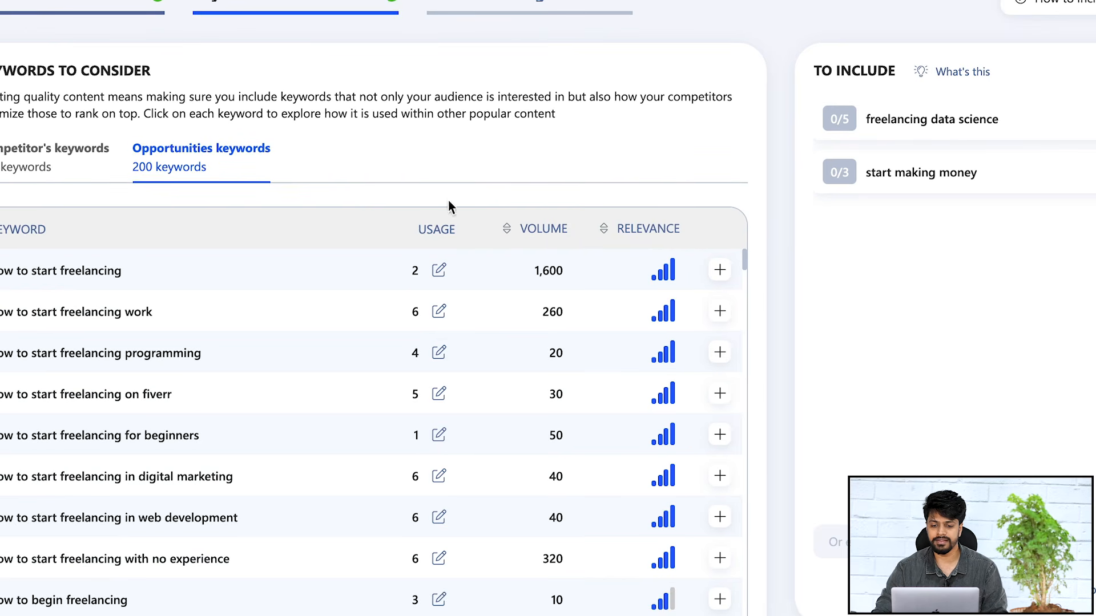
{"action": "left_click", "coordinate": [720, 272]}
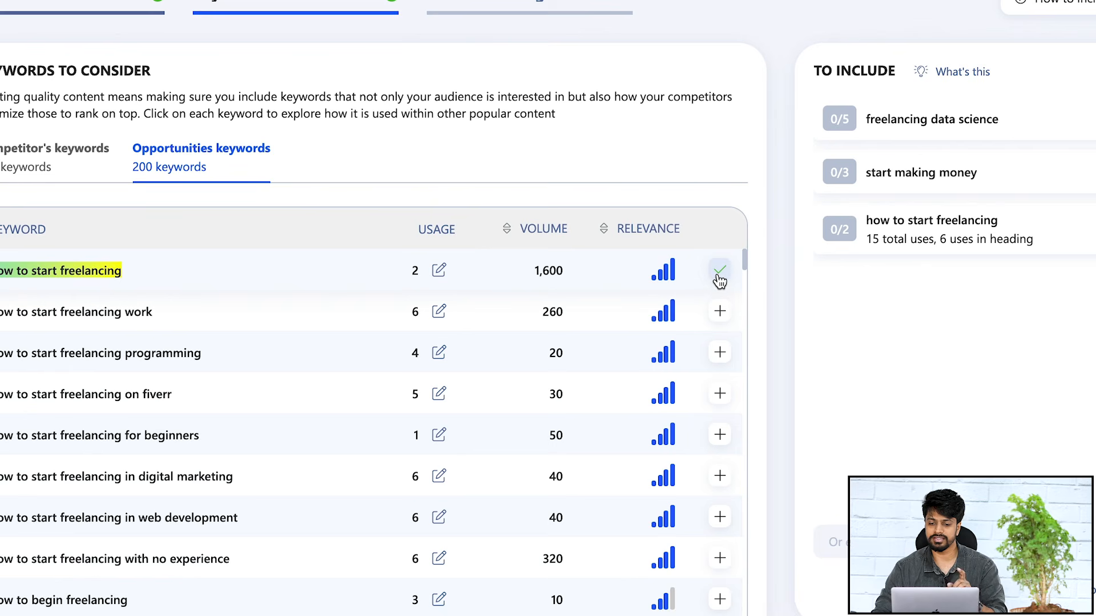
{"action": "left_click", "coordinate": [719, 314]}
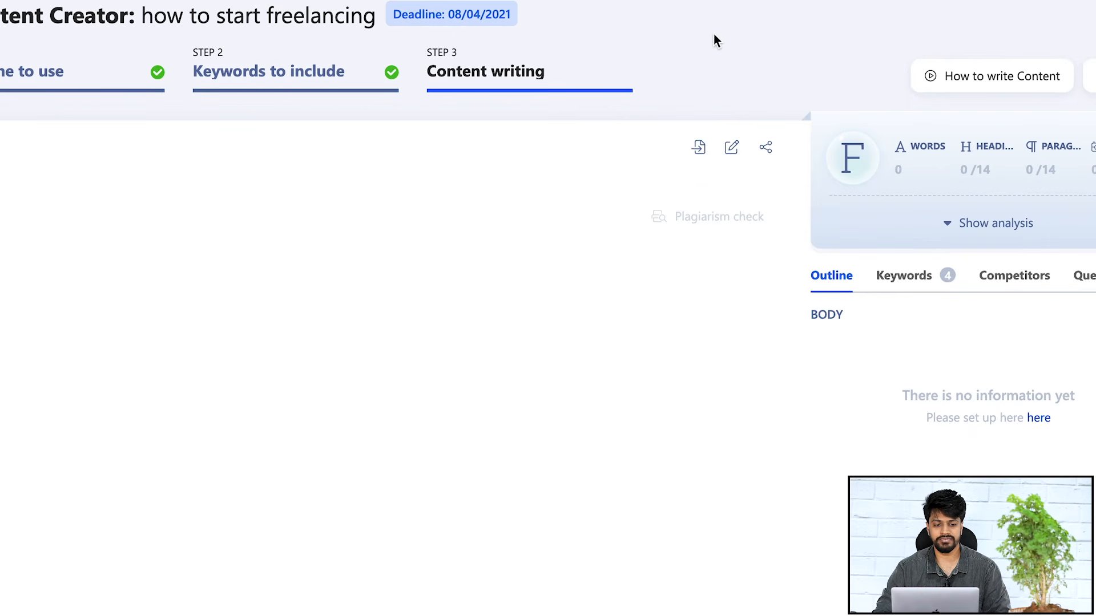
- Review the keywords and competitors available as references in the content writing step
{"action": "scroll", "coordinate": [351, 259], "scroll_direction": "down", "scroll_amount": 3}
{"action": "scroll", "coordinate": [350, 258], "scroll_direction": "up", "scroll_amount": 4}
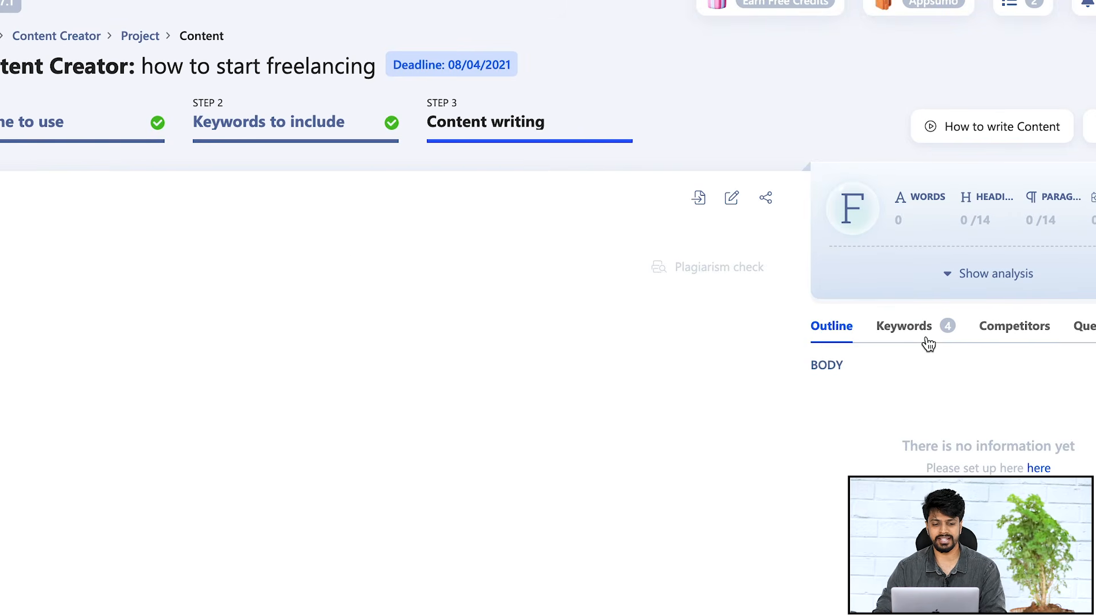
{"action": "left_click", "coordinate": [927, 342]}
{"action": "left_click", "coordinate": [1021, 331]}
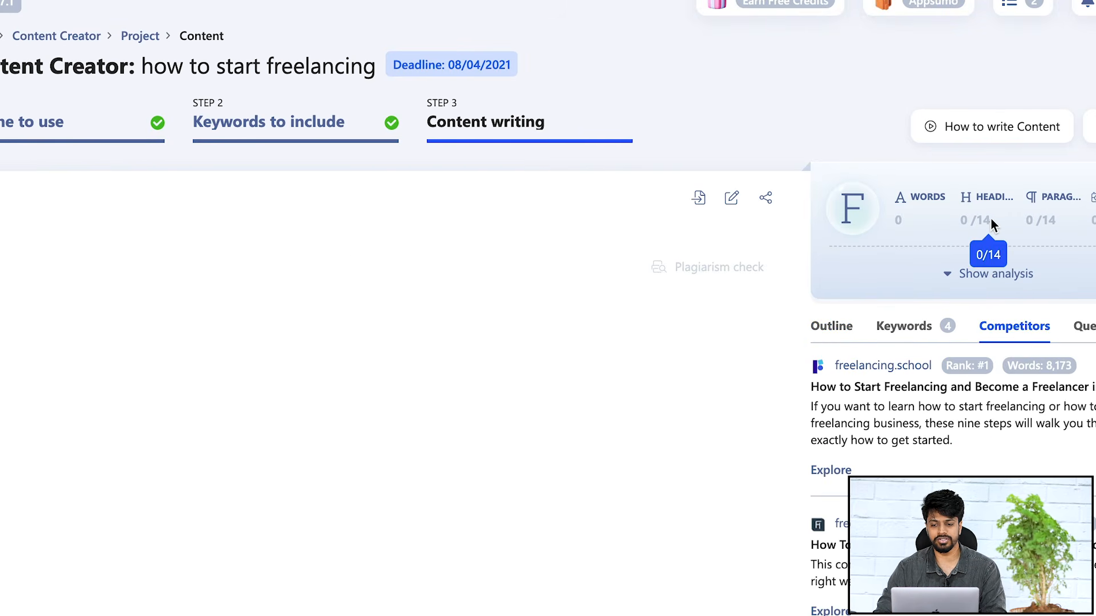
- Expand the content analysis and examine the listed problems and suggested improvements for the article
{"action": "left_click", "coordinate": [1002, 290]}
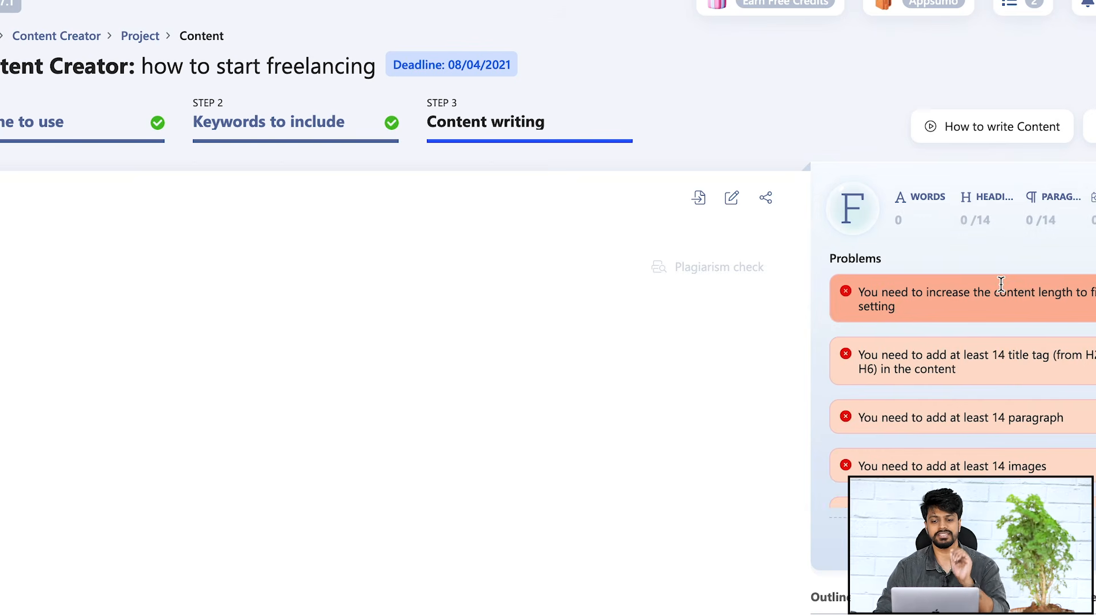
{"action": "scroll", "coordinate": [1001, 284], "scroll_direction": "down", "scroll_amount": 1}
{"action": "scroll", "coordinate": [1001, 284], "scroll_direction": "up", "scroll_amount": 1}
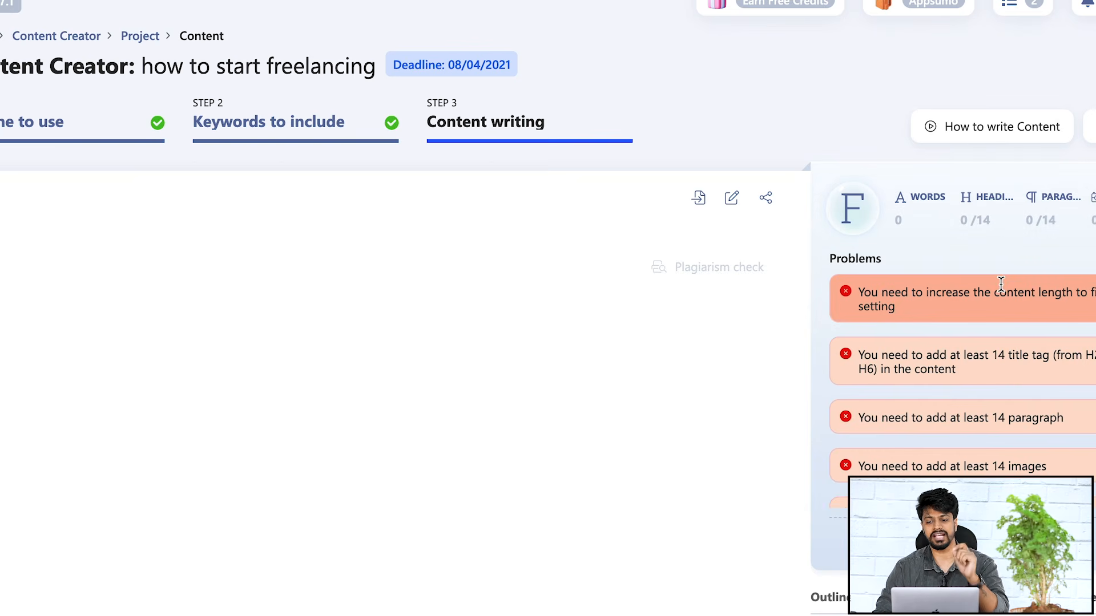
{"action": "scroll", "coordinate": [1002, 284], "scroll_direction": "down", "scroll_amount": 1}
{"action": "scroll", "coordinate": [1002, 283], "scroll_direction": "up", "scroll_amount": 1}
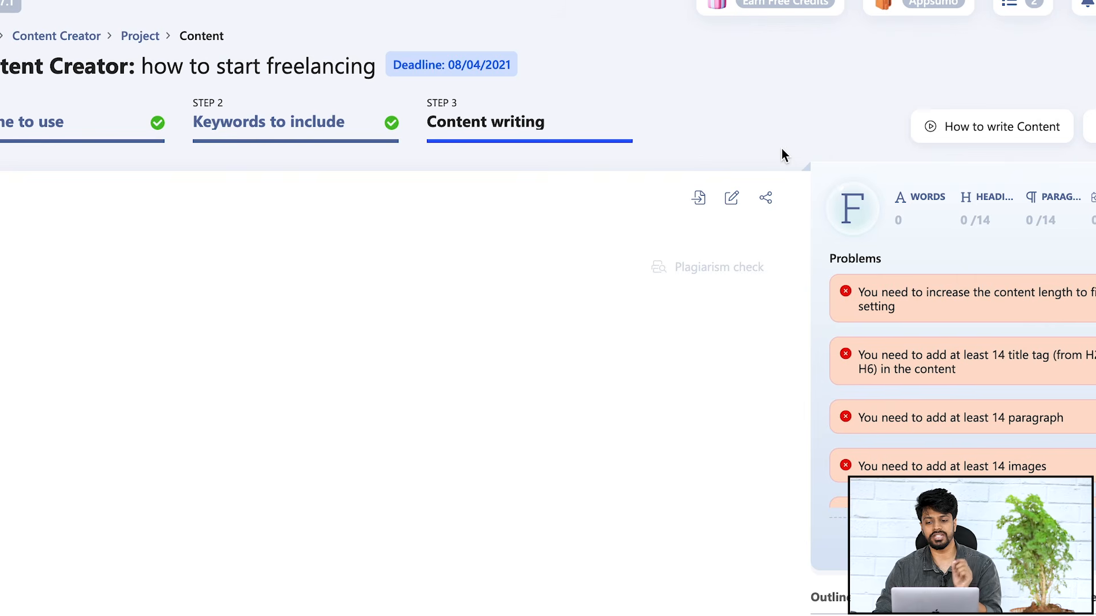
{"action": "scroll", "coordinate": [986, 340], "scroll_direction": "down", "scroll_amount": 1}
{"action": "scroll", "coordinate": [985, 340], "scroll_direction": "down", "scroll_amount": 6}
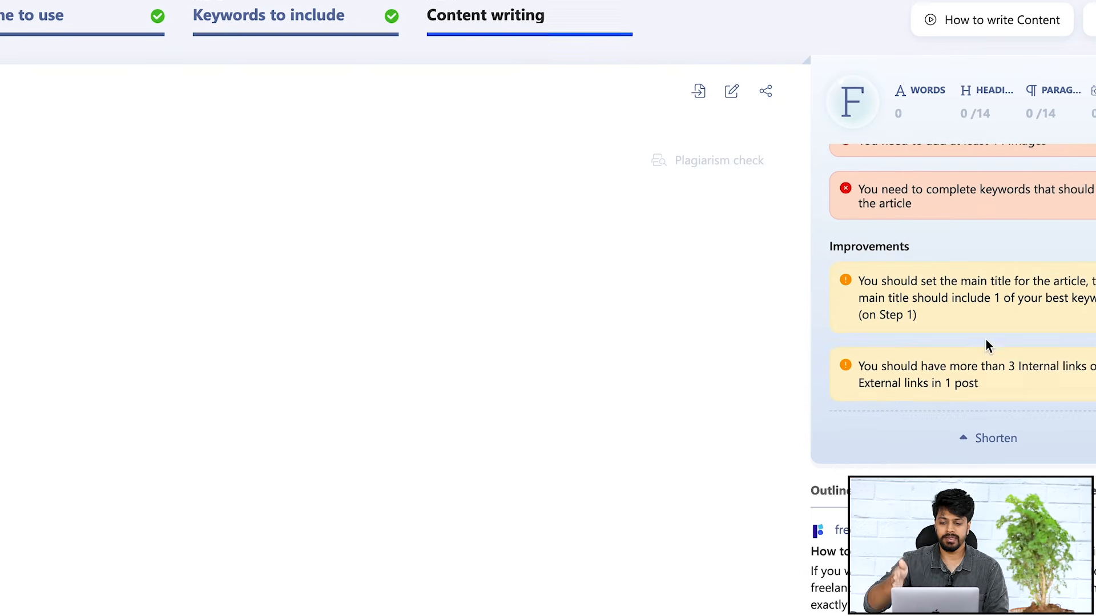
{"action": "scroll", "coordinate": [986, 340], "scroll_direction": "up", "scroll_amount": 5}
{"action": "scroll", "coordinate": [985, 341], "scroll_direction": "up", "scroll_amount": 3}
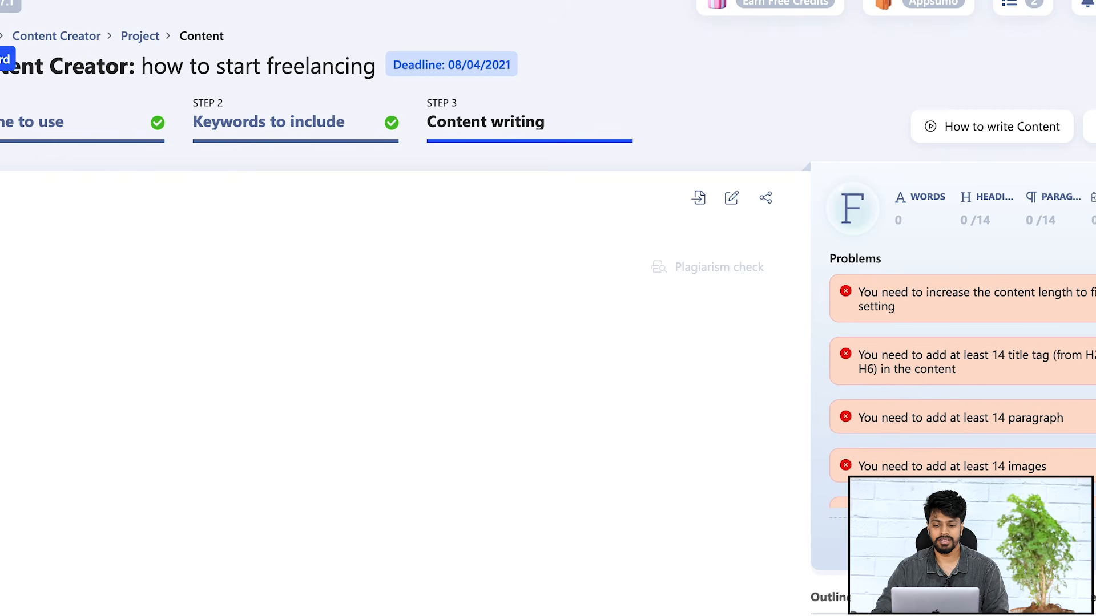
- Open Topic Discovery and enter "affiliate marketing" as the keyword
{"action": "left_click", "coordinate": [5, 58]}
{"action": "left_click", "coordinate": [235, 542]}
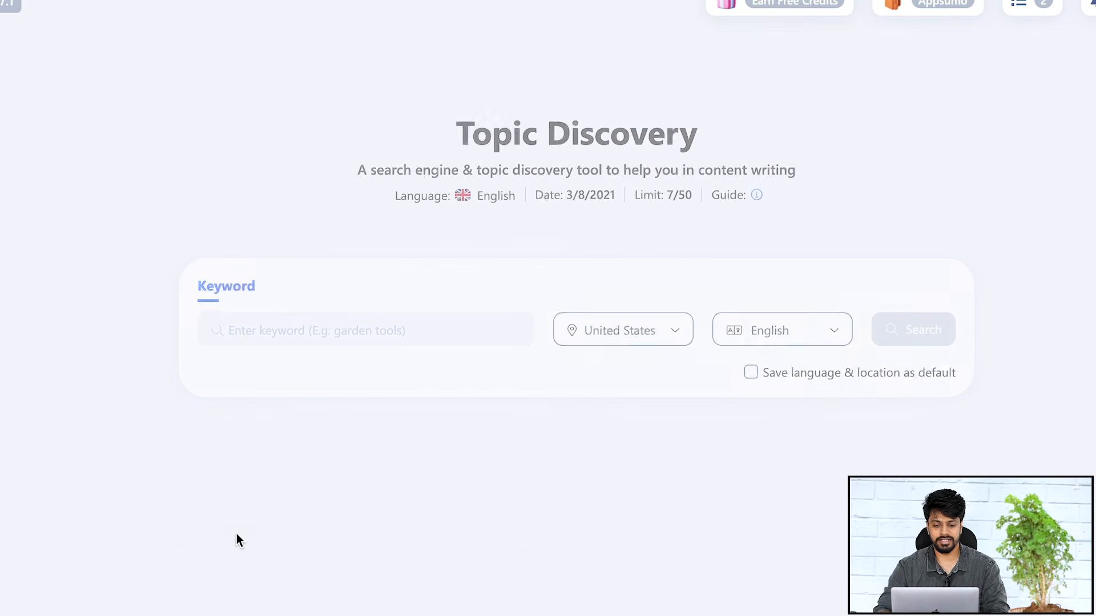
{"action": "left_click", "coordinate": [317, 334]}
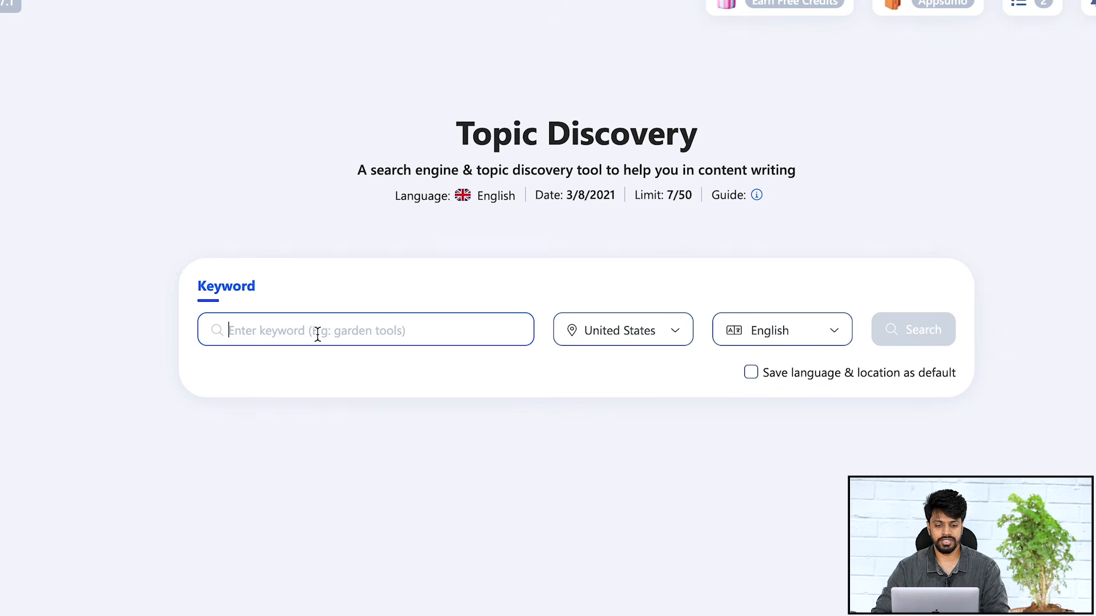
{"action": "type", "text": "b"}
{"action": "key", "text": "BackSpace"}
{"action": "type", "text": "a"}
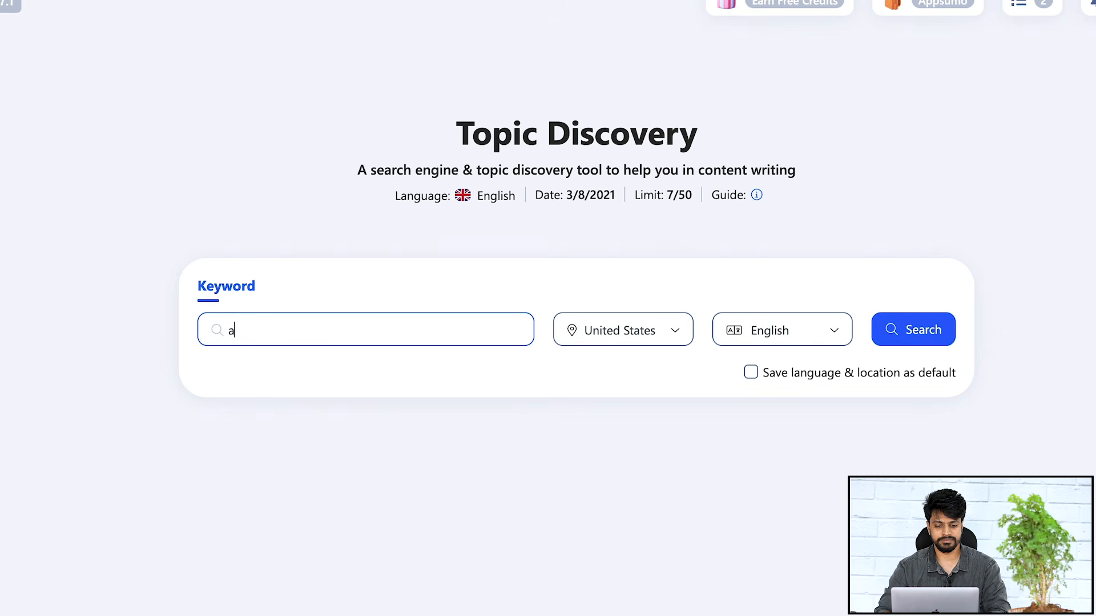
{"action": "type", "text": "ffiliate marketing"}
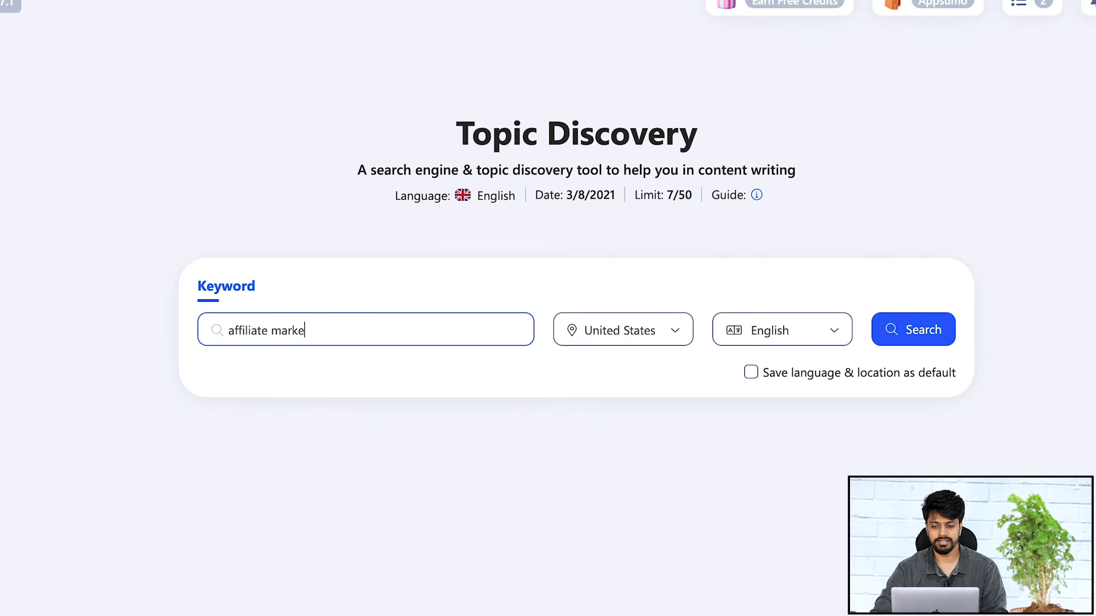
- Set the search location to India and run the topic search
{"action": "left_click", "coordinate": [609, 325]}
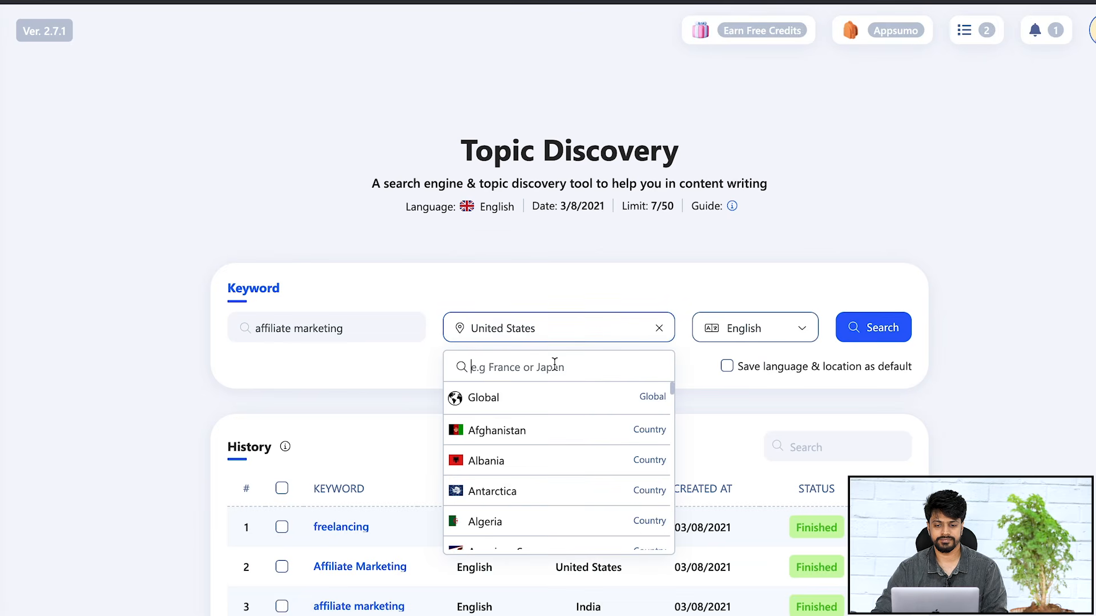
{"action": "type", "text": "india"}
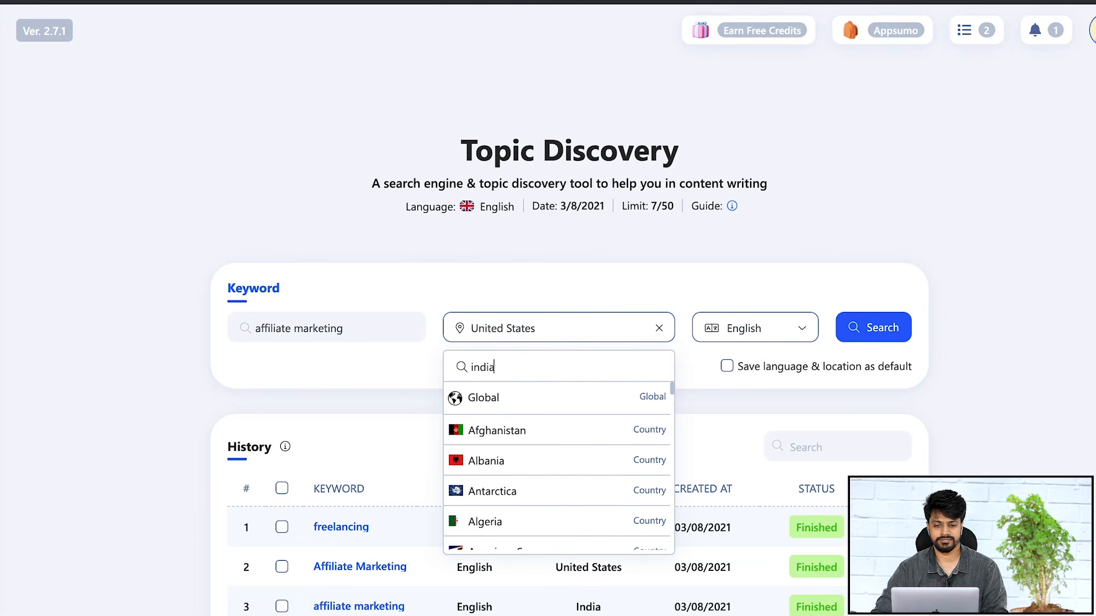
{"action": "left_click", "coordinate": [552, 401]}
{"action": "left_click", "coordinate": [883, 331]}
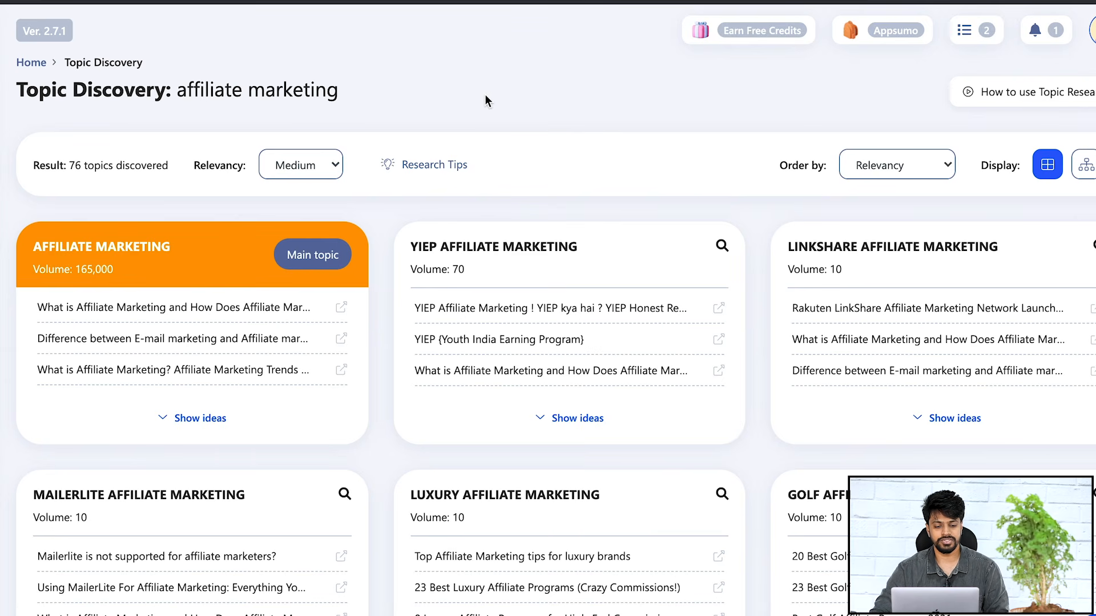
- Show the ideas for the main Affiliate Marketing topic and examine the Headlines To Consider list
{"action": "scroll", "coordinate": [433, 188], "scroll_direction": "down", "scroll_amount": 1}
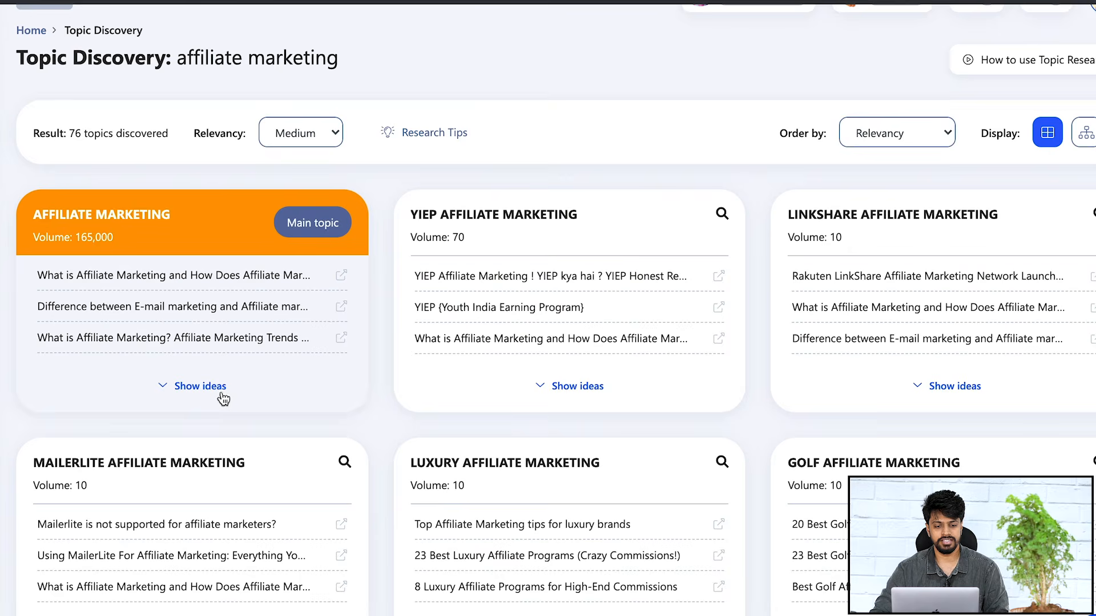
{"action": "left_click", "coordinate": [212, 389]}
{"action": "scroll", "coordinate": [27, 380], "scroll_direction": "down", "scroll_amount": 2}
{"action": "scroll", "coordinate": [26, 375], "scroll_direction": "down", "scroll_amount": 3}
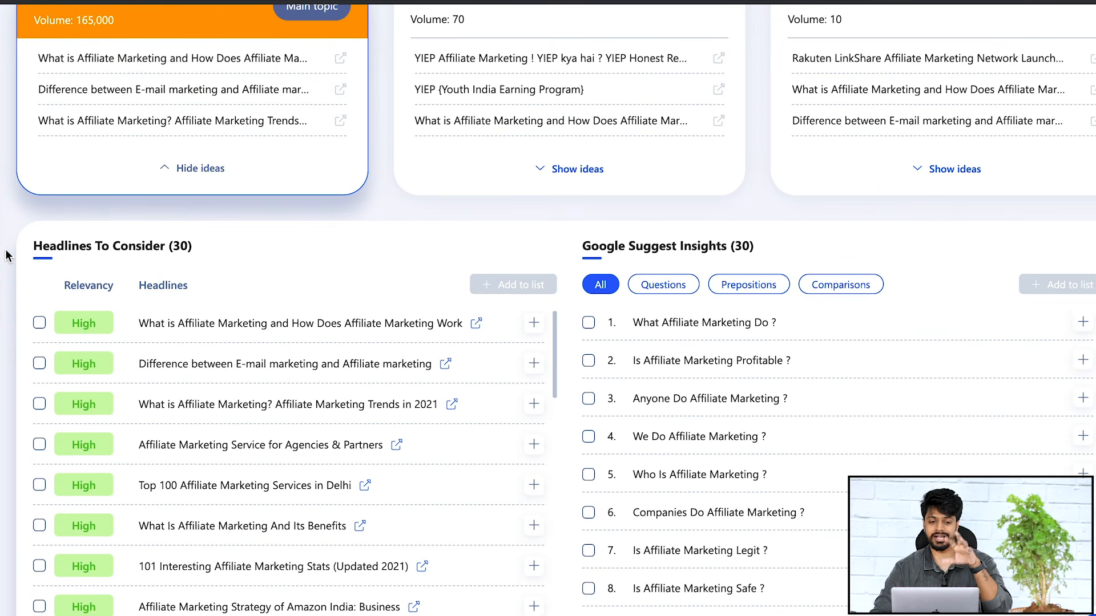
{"action": "scroll", "coordinate": [8, 255], "scroll_direction": "down", "scroll_amount": 1}
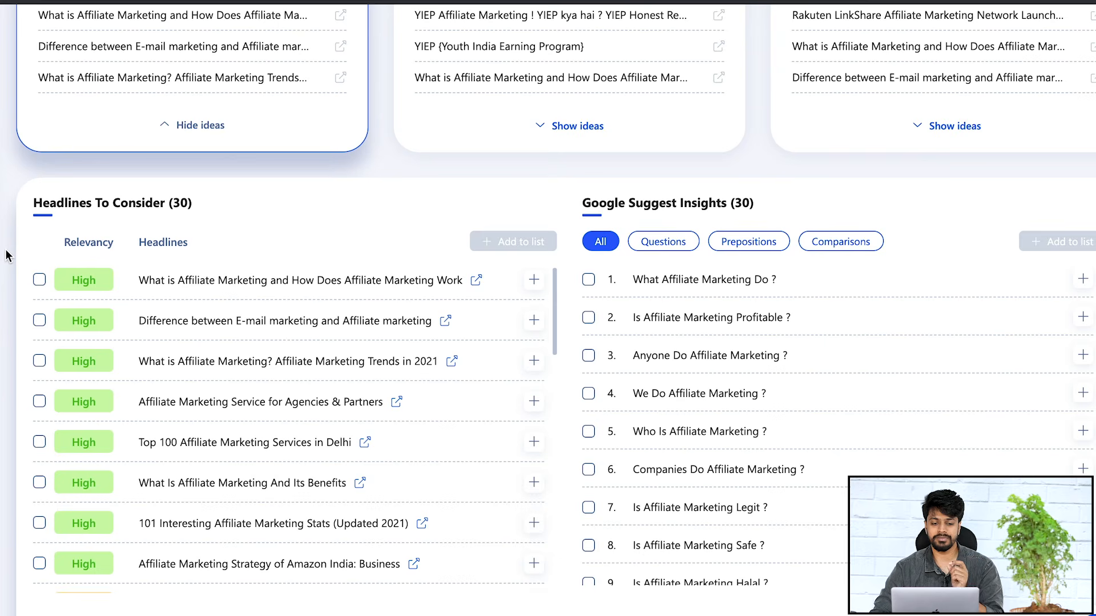
{"action": "scroll", "coordinate": [8, 255], "scroll_direction": "down", "scroll_amount": 1}
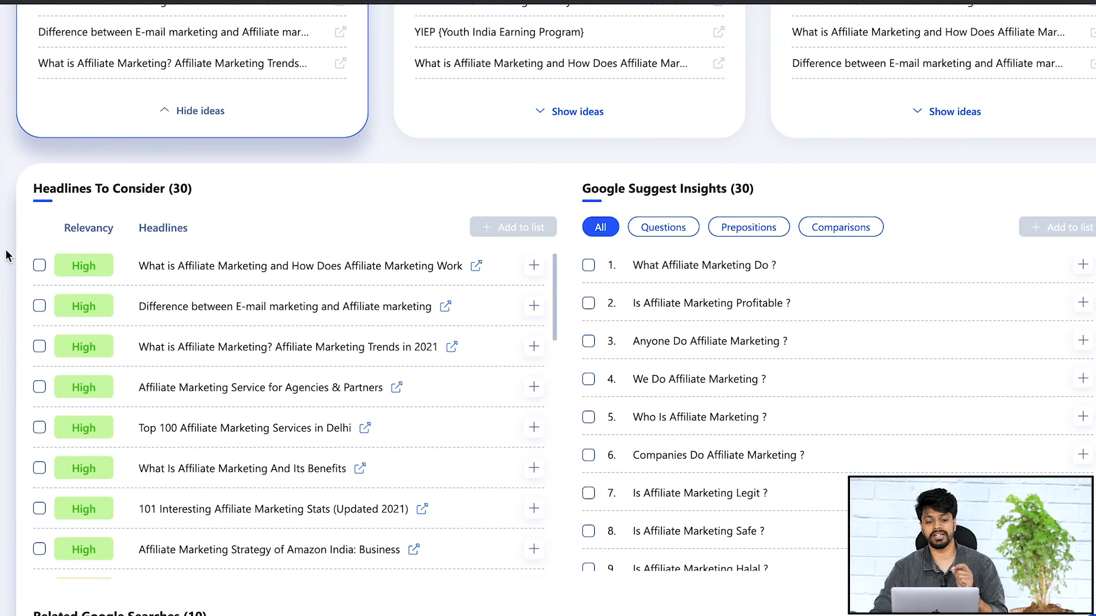
{"action": "scroll", "coordinate": [8, 255], "scroll_direction": "down", "scroll_amount": 1}
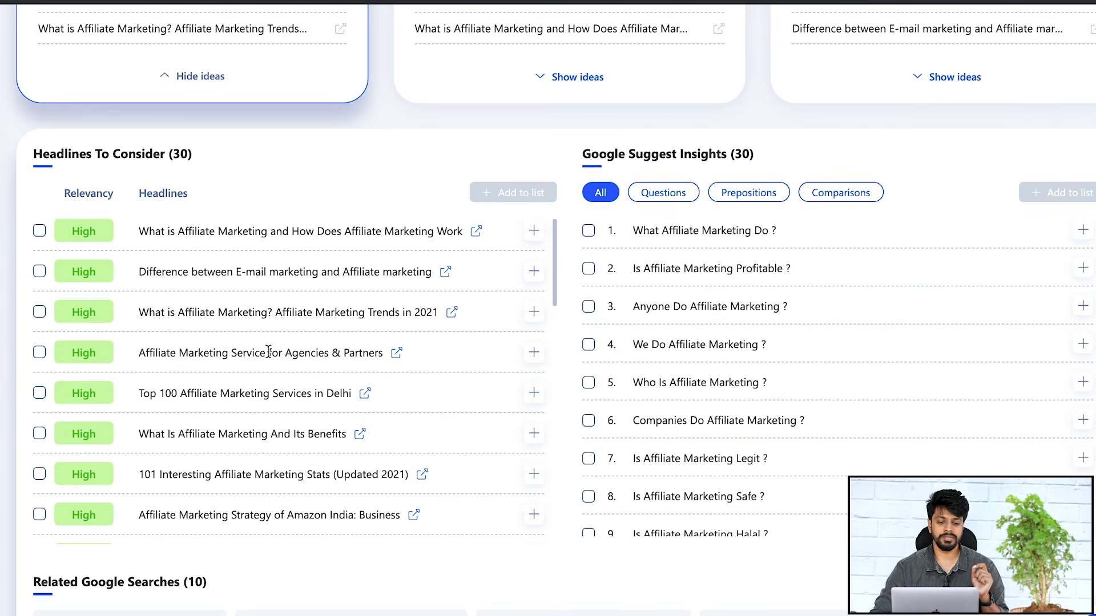
{"action": "triple_click", "coordinate": [269, 352]}
{"action": "left_click", "coordinate": [387, 560]}
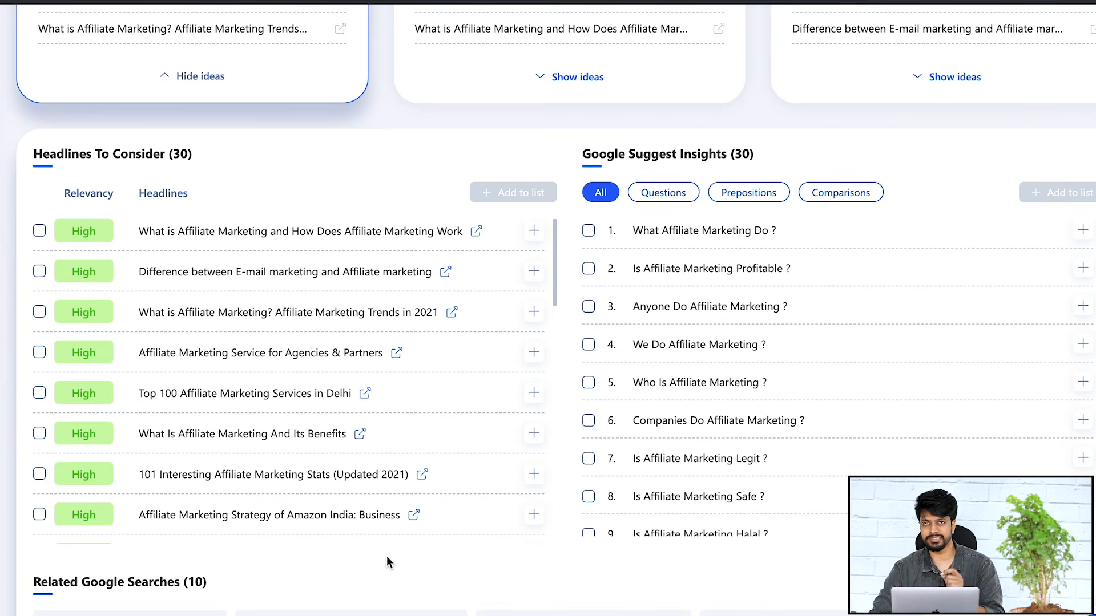
{"action": "triple_click", "coordinate": [238, 394]}
{"action": "left_click", "coordinate": [320, 560]}
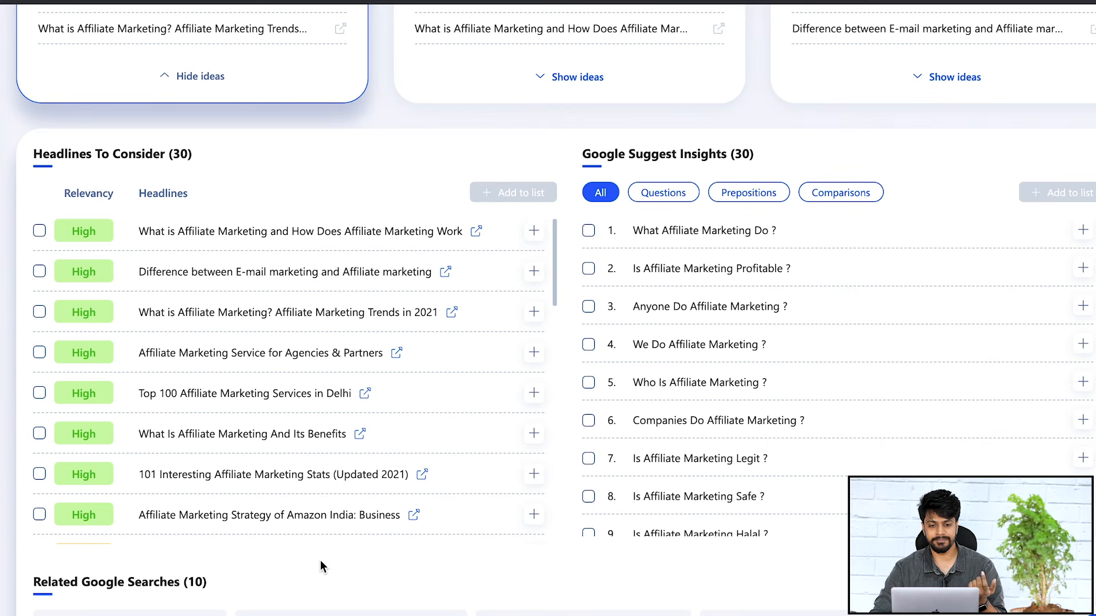
- Filter the Google Suggest Insights by Questions and by Prepositions to view each group of suggestions
{"action": "left_click", "coordinate": [665, 194]}
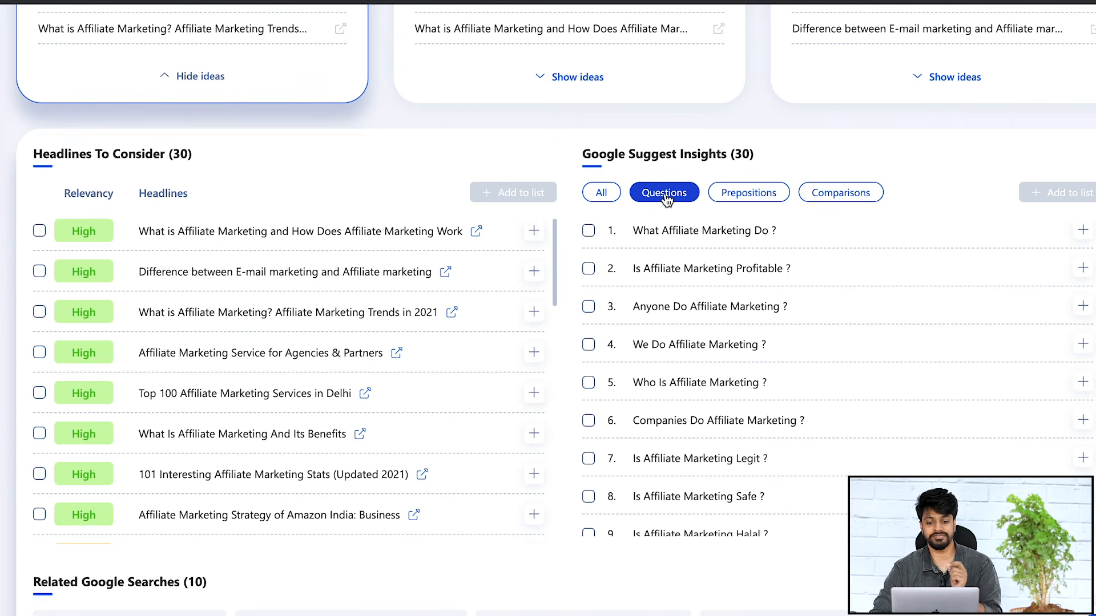
{"action": "left_click", "coordinate": [780, 196]}
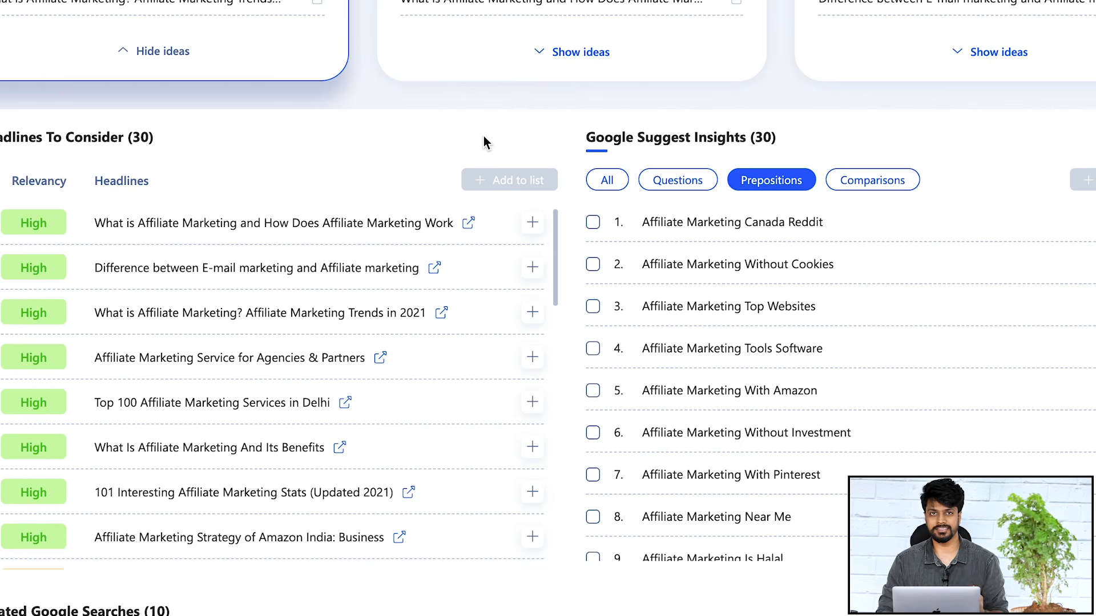
- Review the Google Suggest Insights for affiliate marketing by Questions, by Prepositions and finally by Comparisons
{"action": "left_click", "coordinate": [710, 180]}
{"action": "left_click", "coordinate": [767, 180]}
{"action": "left_click", "coordinate": [845, 184]}
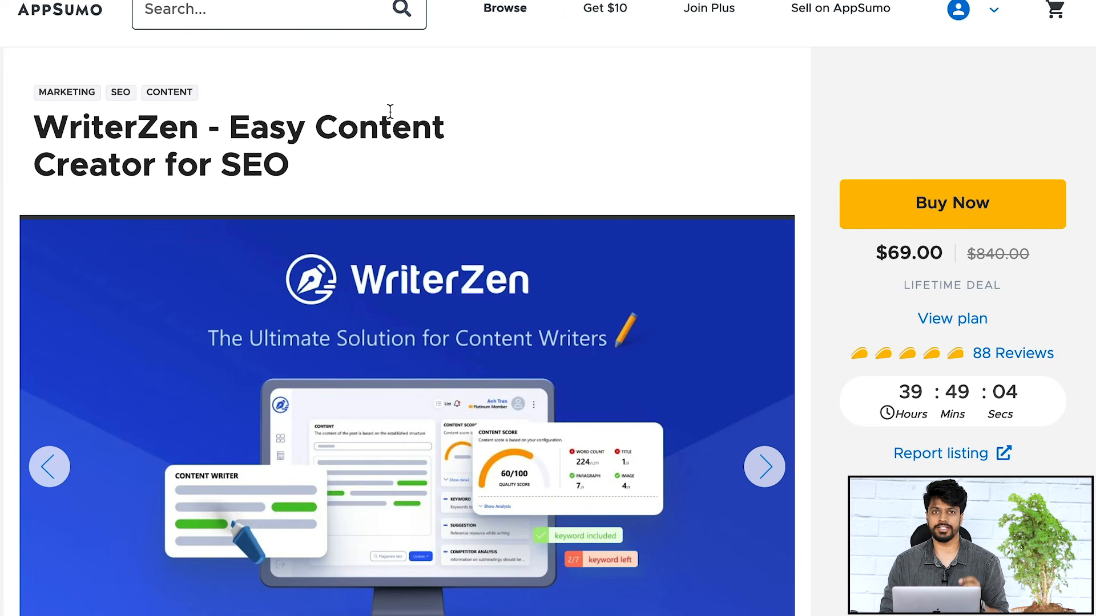
- Examine the WriterZen lifetime deal page on AppSumo, including the deal terms and purchase plan under Plans and Features
{"action": "scroll", "coordinate": [390, 112], "scroll_direction": "down", "scroll_amount": 4}
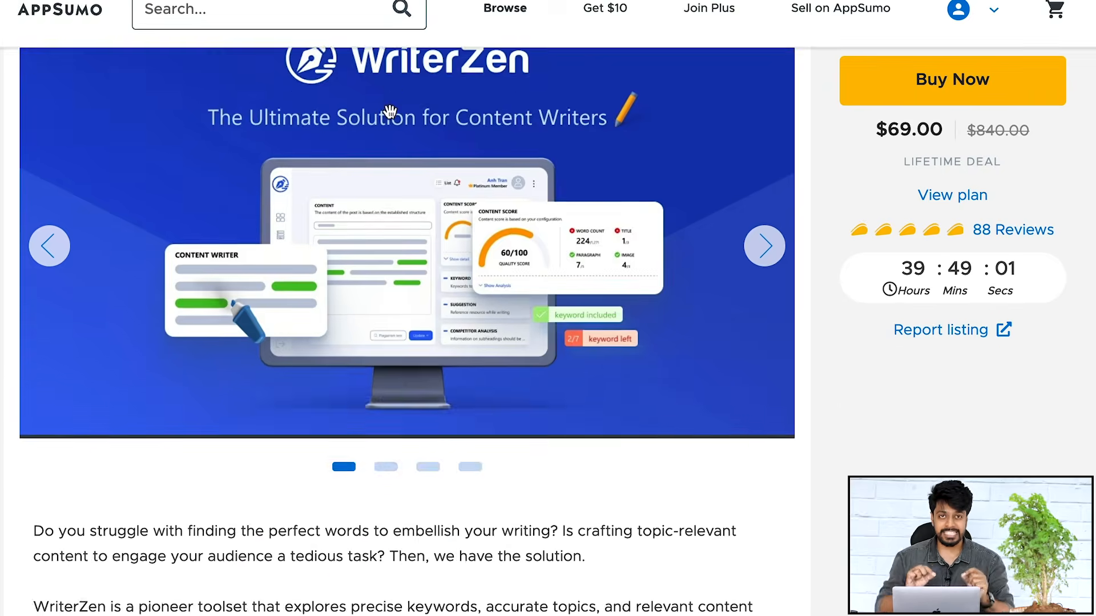
{"action": "scroll", "coordinate": [390, 111], "scroll_direction": "down", "scroll_amount": 20}
{"action": "scroll", "coordinate": [390, 113], "scroll_direction": "up", "scroll_amount": 9}
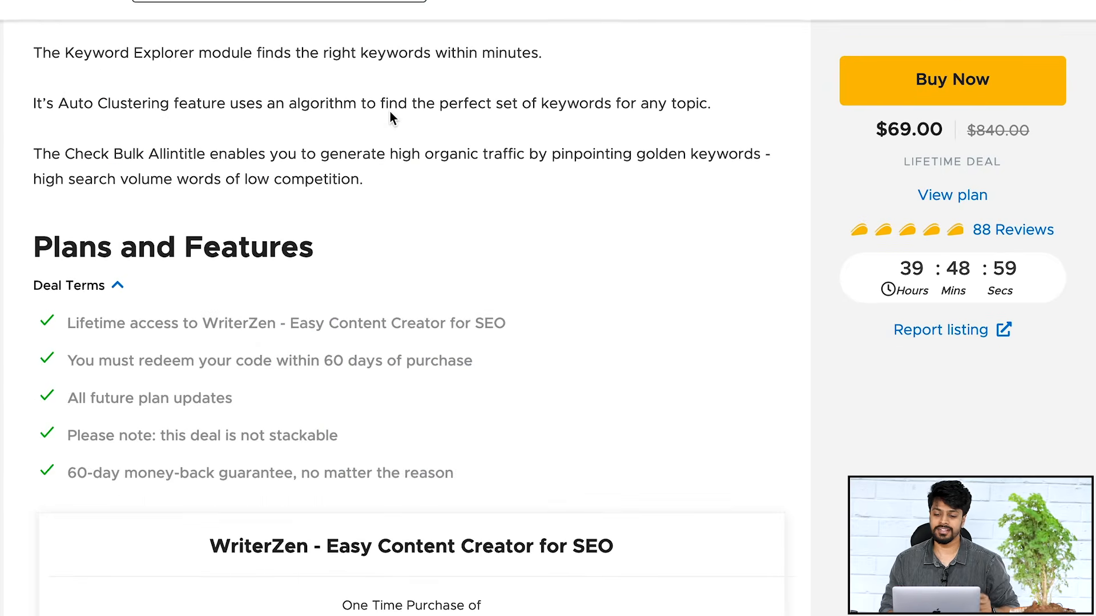
{"action": "scroll", "coordinate": [389, 111], "scroll_direction": "up", "scroll_amount": 20}
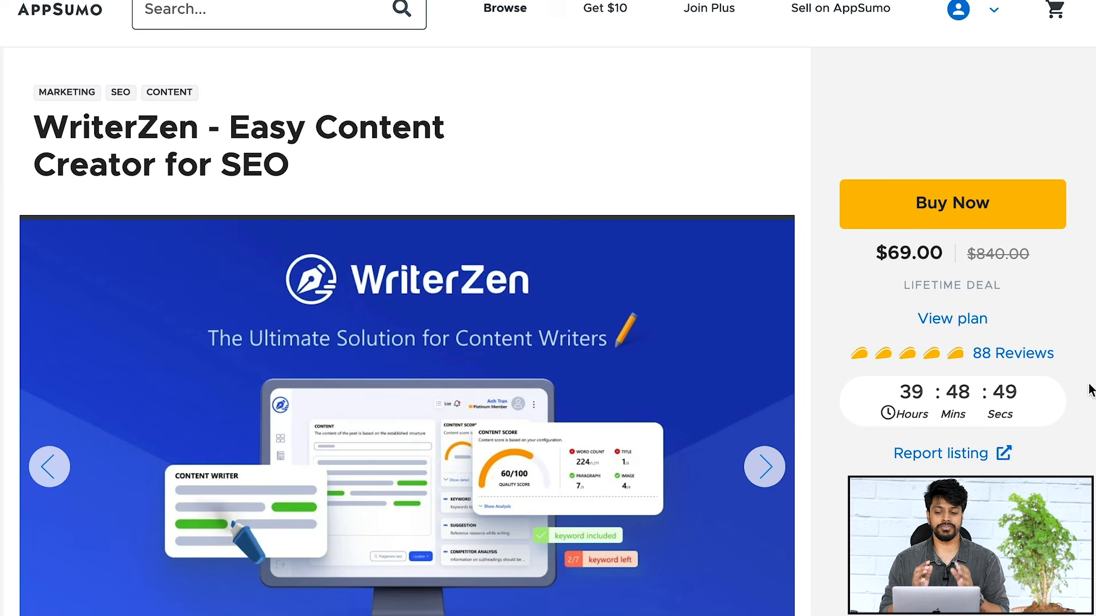
{"action": "scroll", "coordinate": [716, 548], "scroll_direction": "down", "scroll_amount": 15}
{"action": "scroll", "coordinate": [715, 549], "scroll_direction": "down", "scroll_amount": 10}
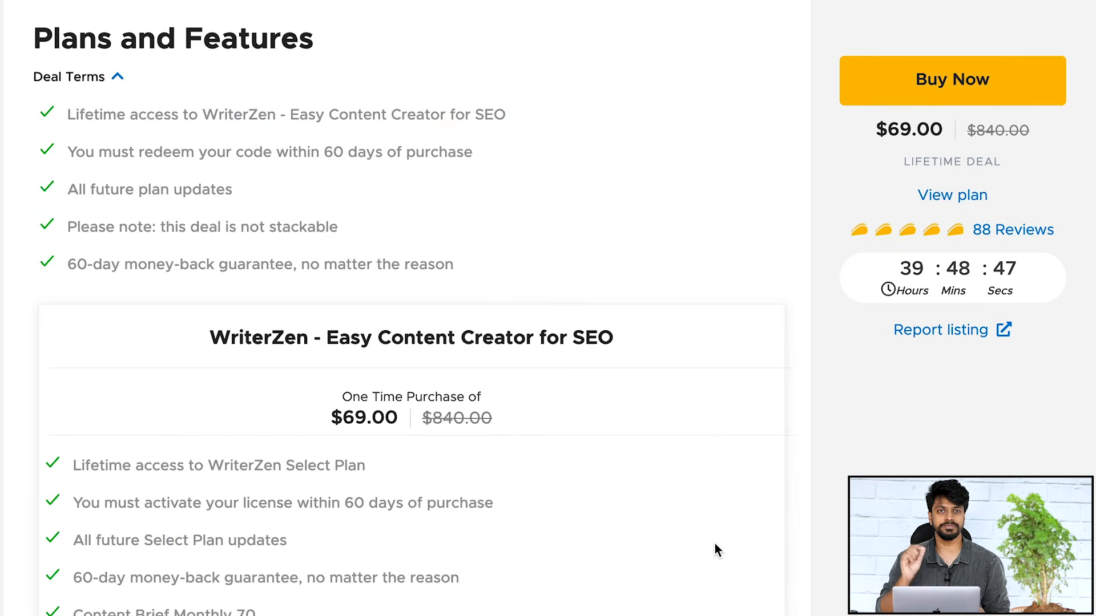
{"action": "scroll", "coordinate": [715, 549], "scroll_direction": "up", "scroll_amount": 20}
{"action": "scroll", "coordinate": [714, 544], "scroll_direction": "down", "scroll_amount": 1}
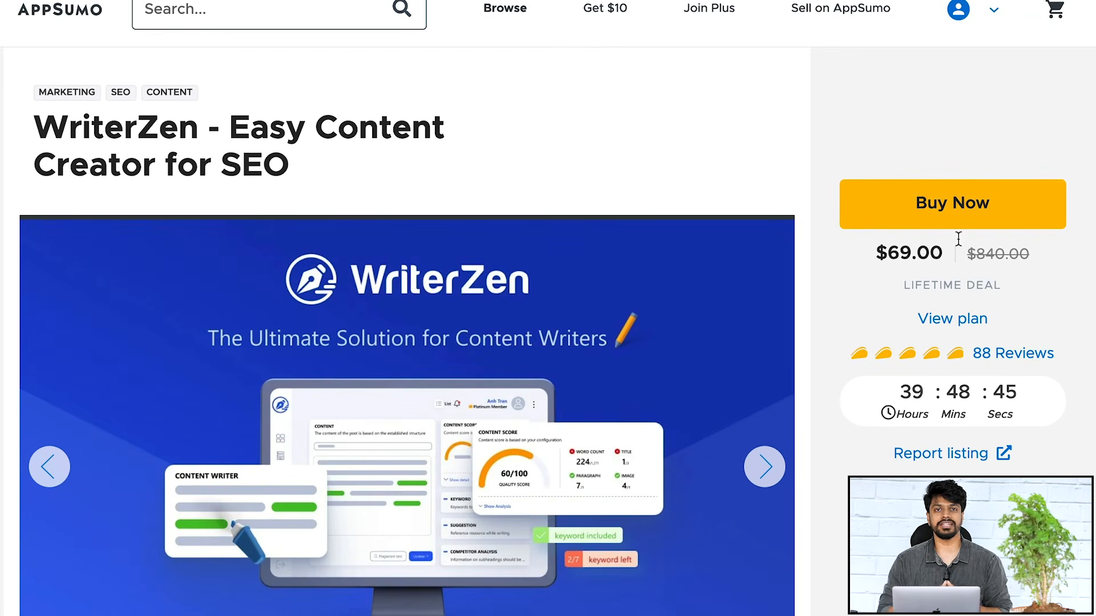